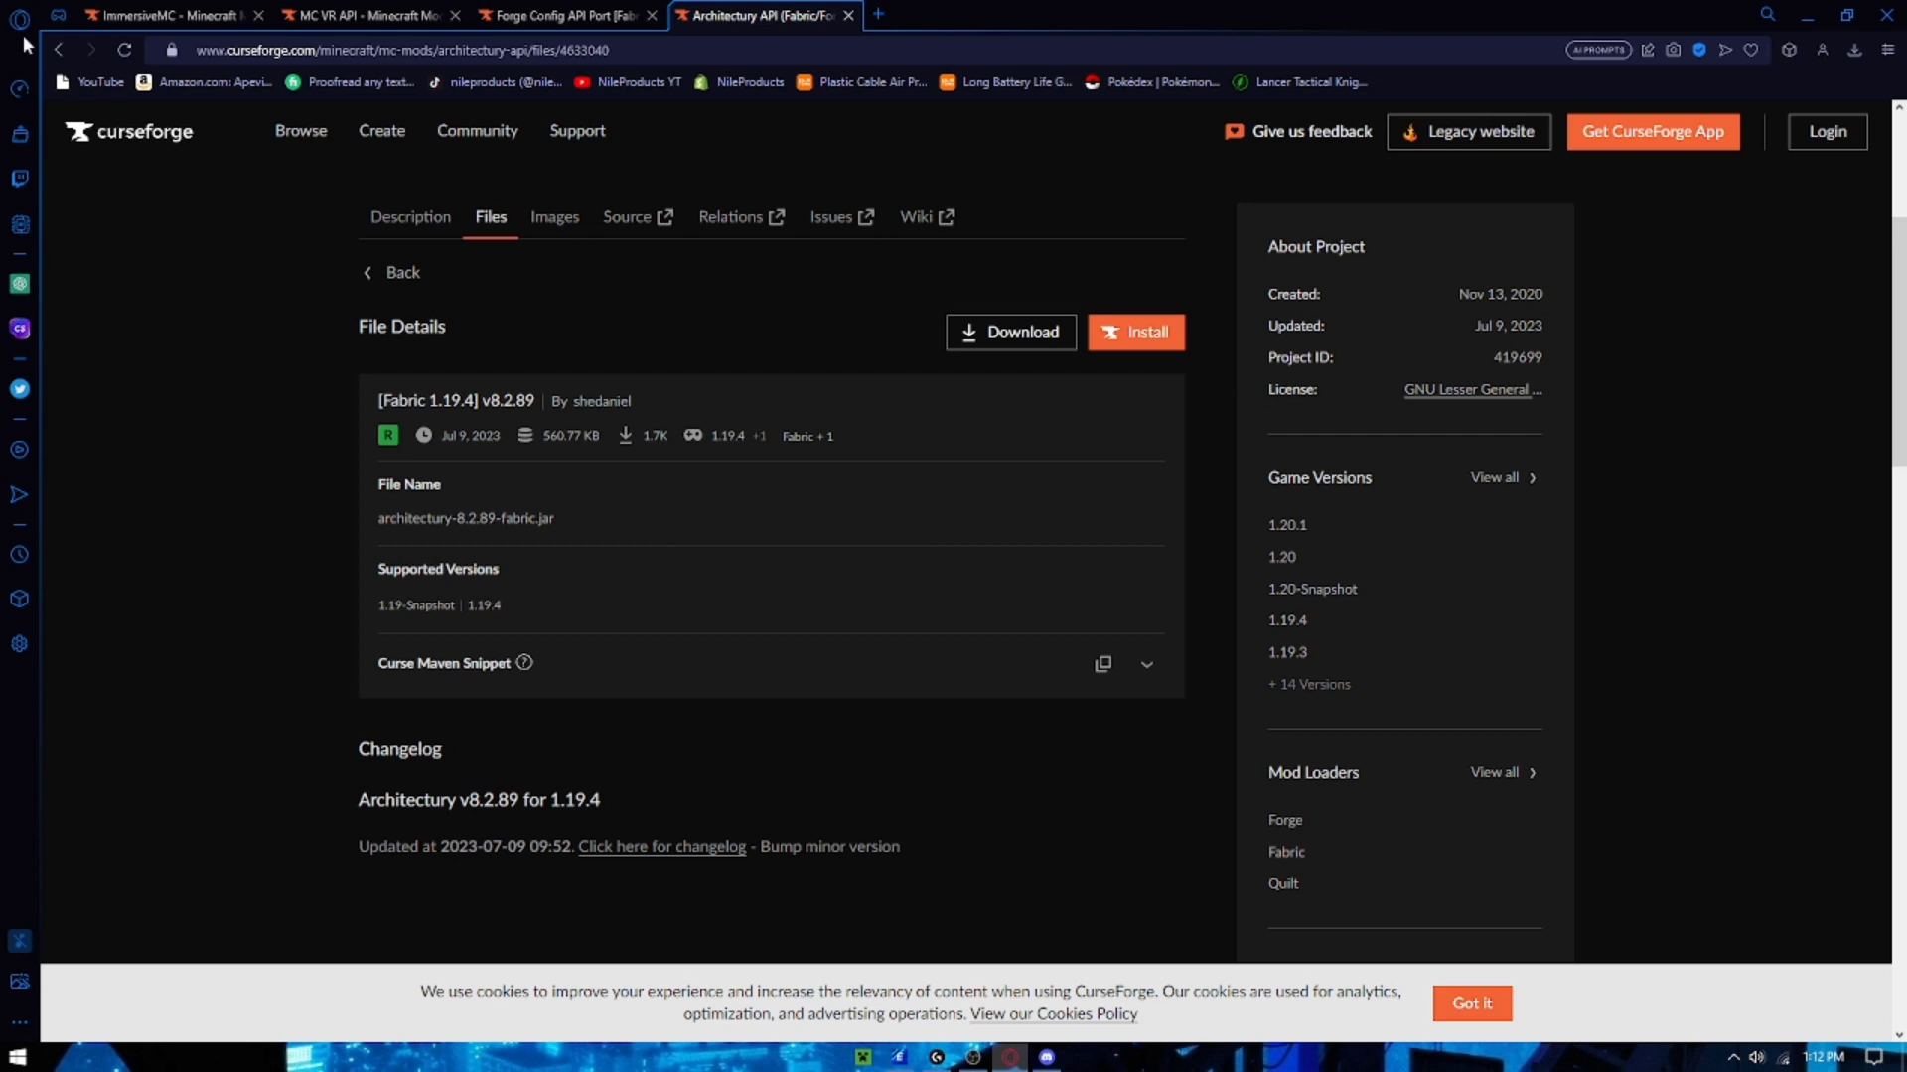
Return to the ImmersiveMC project page and show its description with required dependencies
click(164, 16)
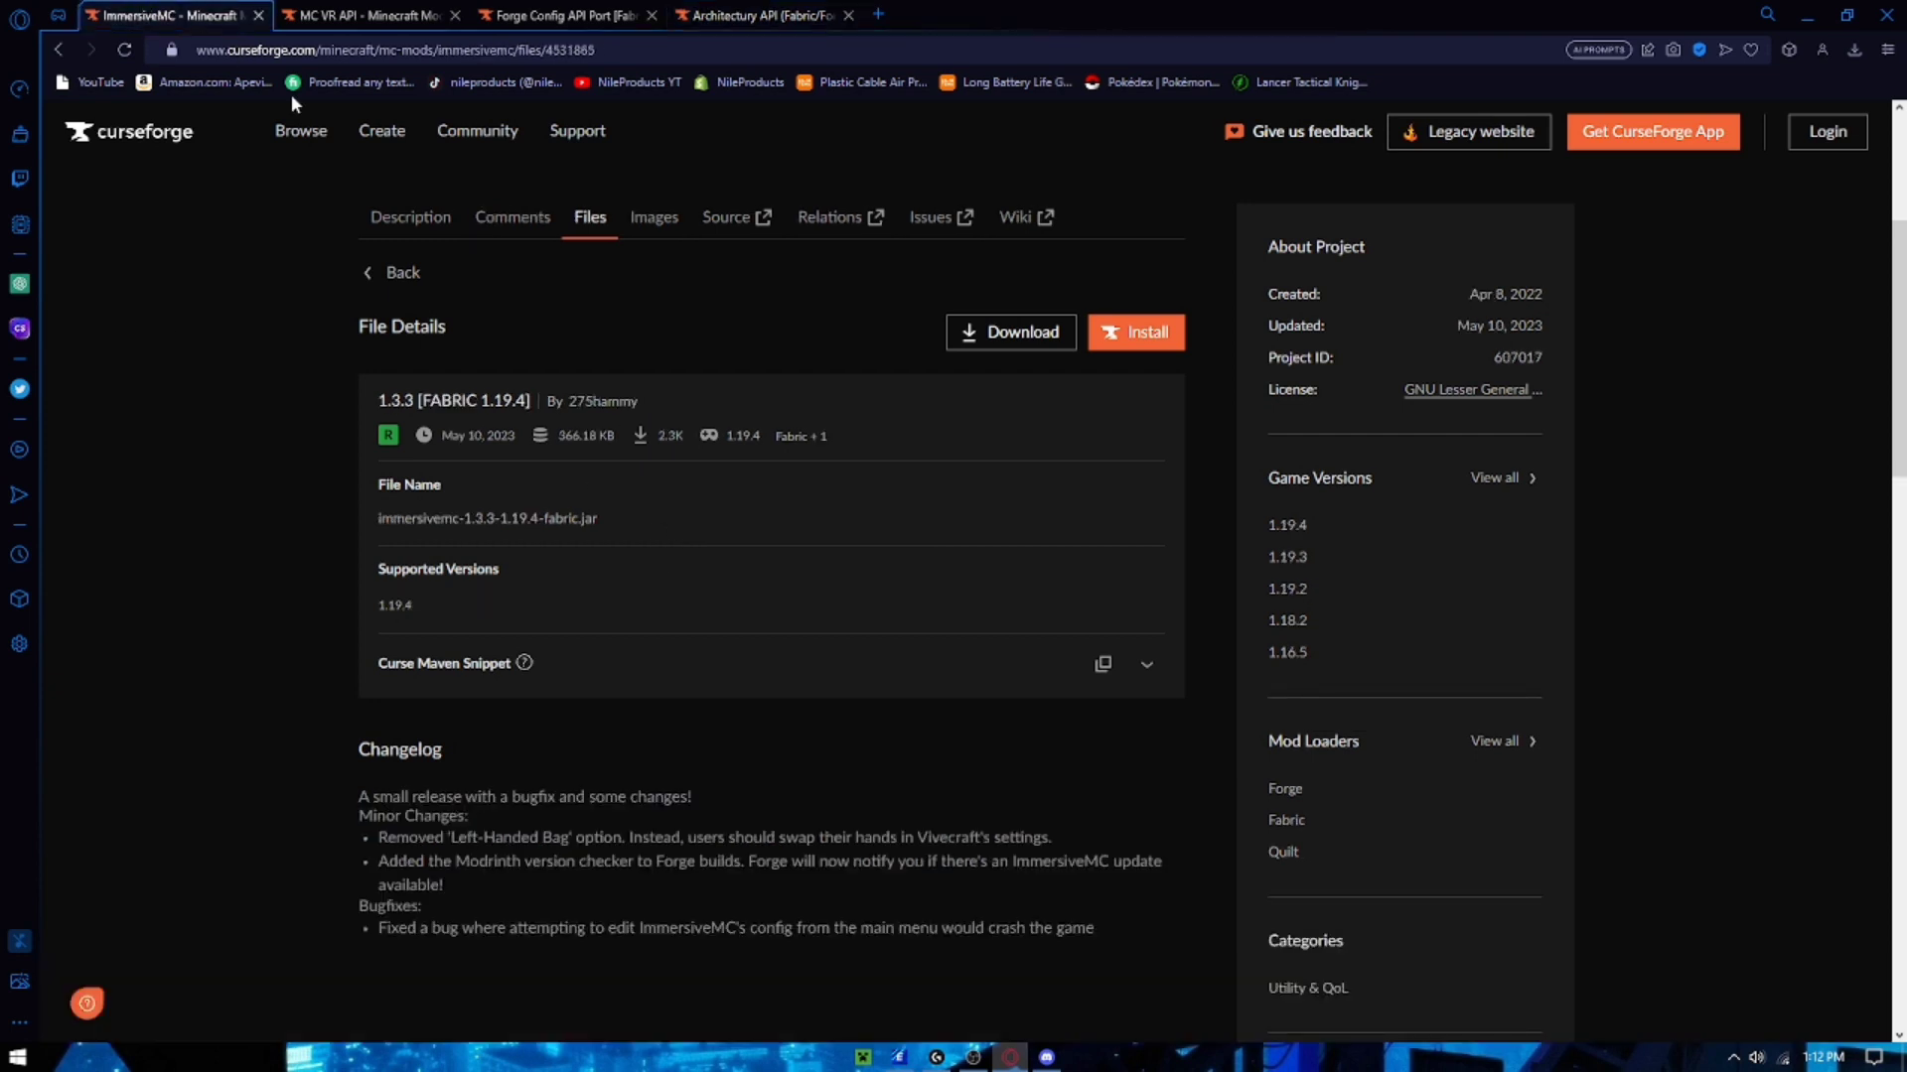
click(405, 237)
scroll(659, 779, down, 2)
scroll(598, 829, down, 5)
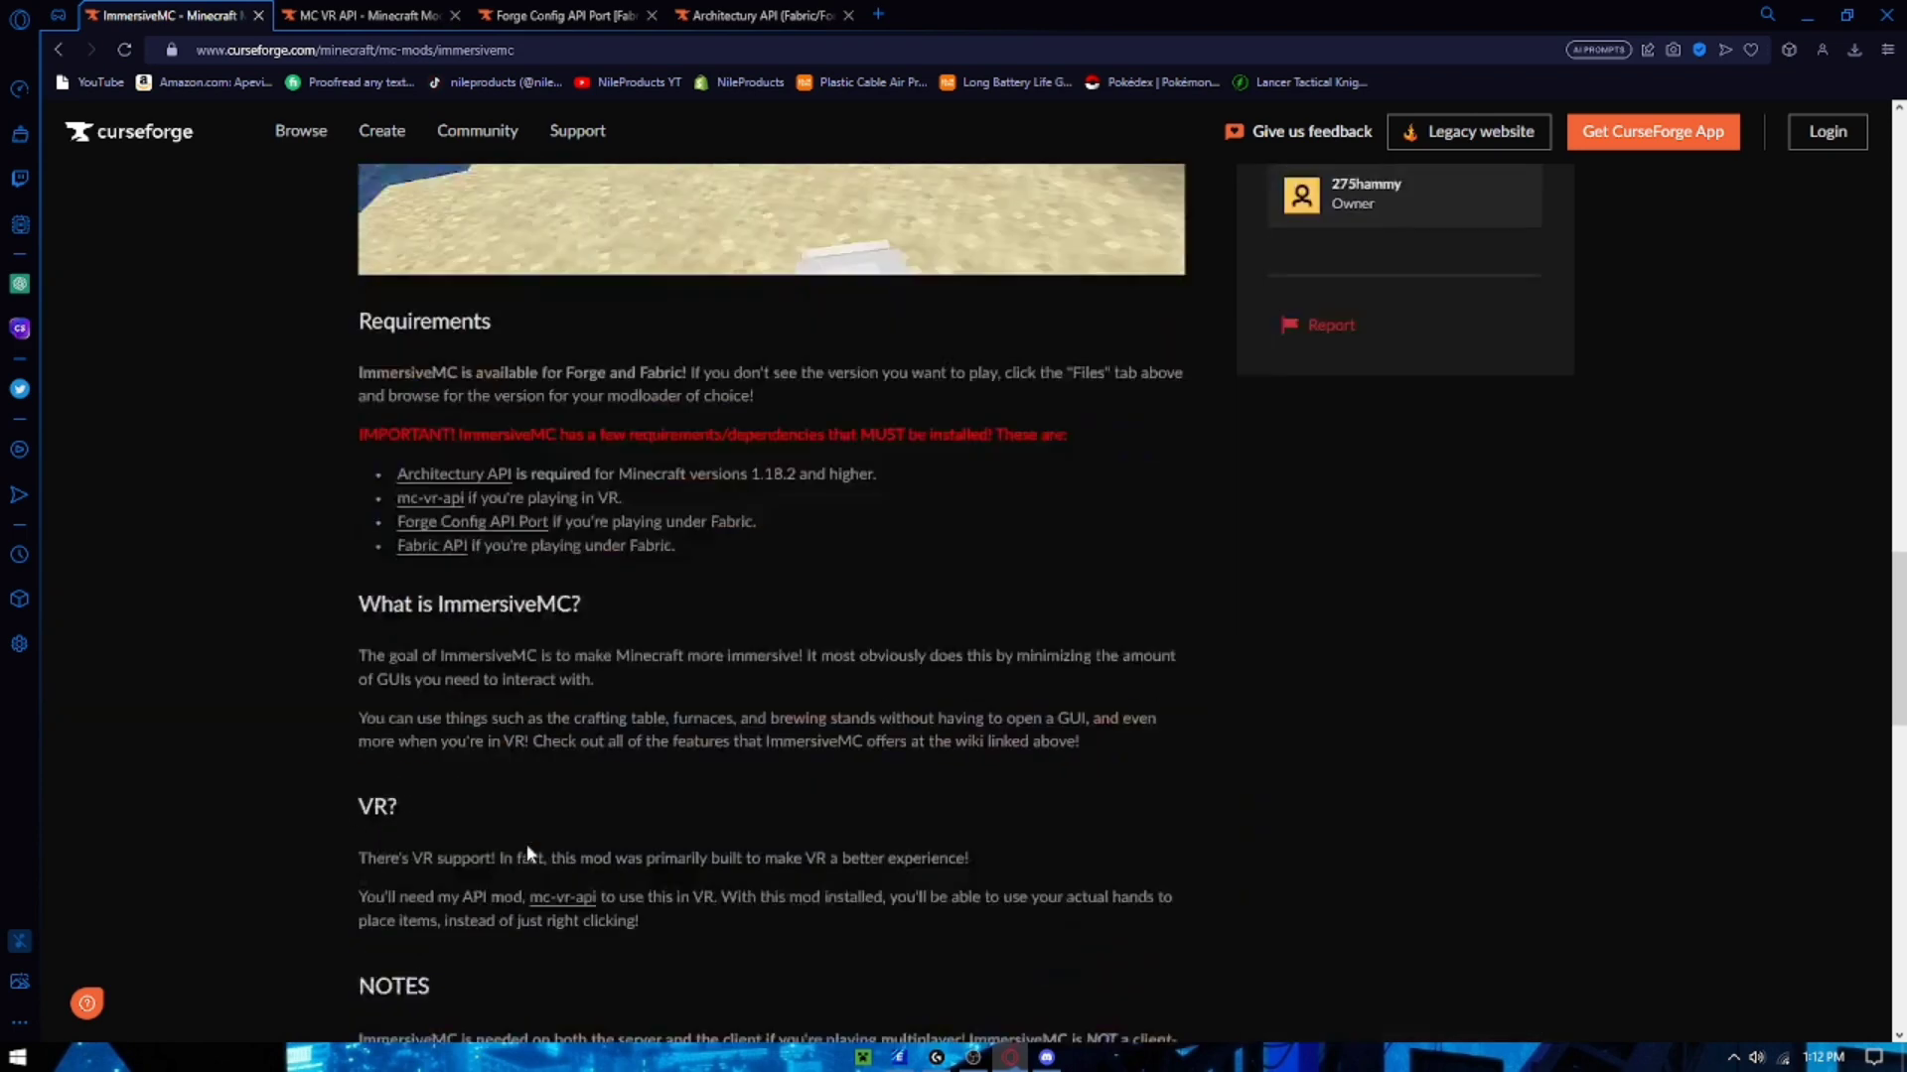
scroll(525, 845, down, 4)
scroll(522, 849, up, 3)
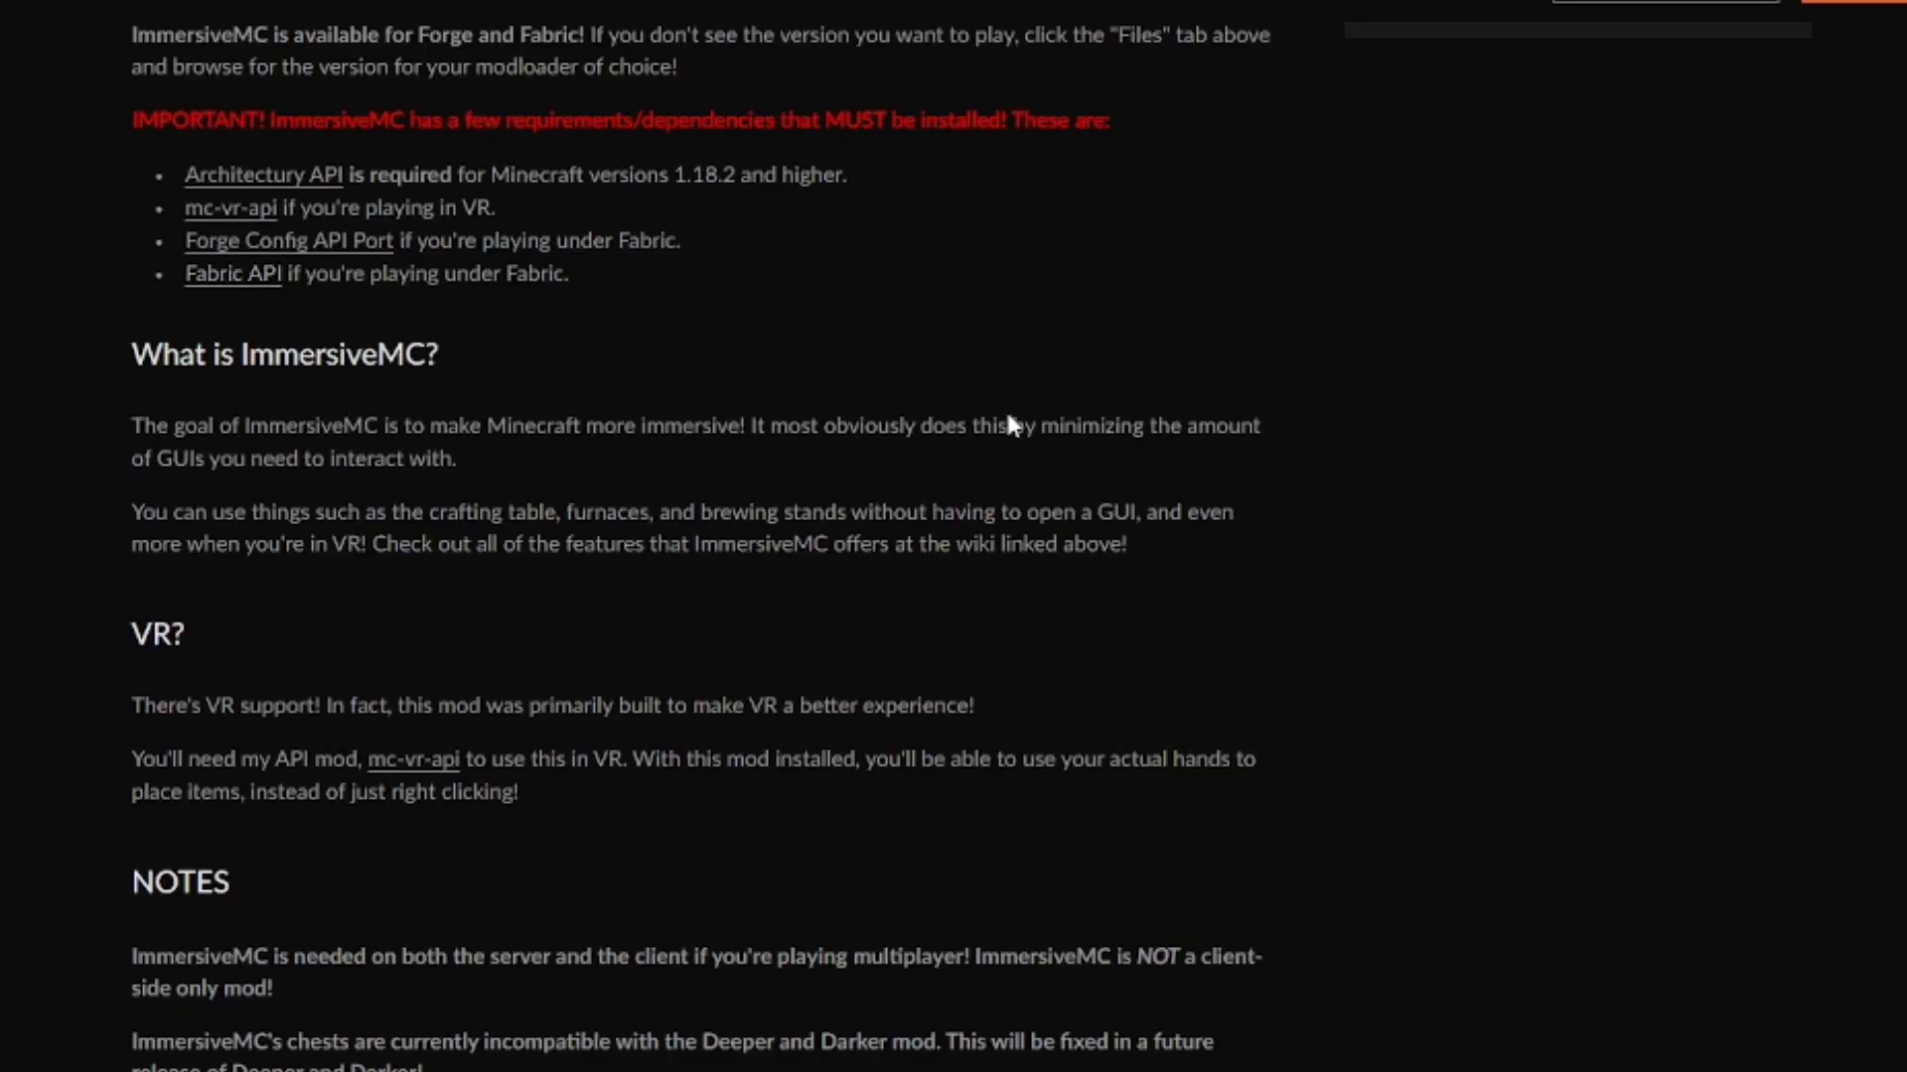
scroll(1005, 419, down, 1)
scroll(626, 1039, down, 3)
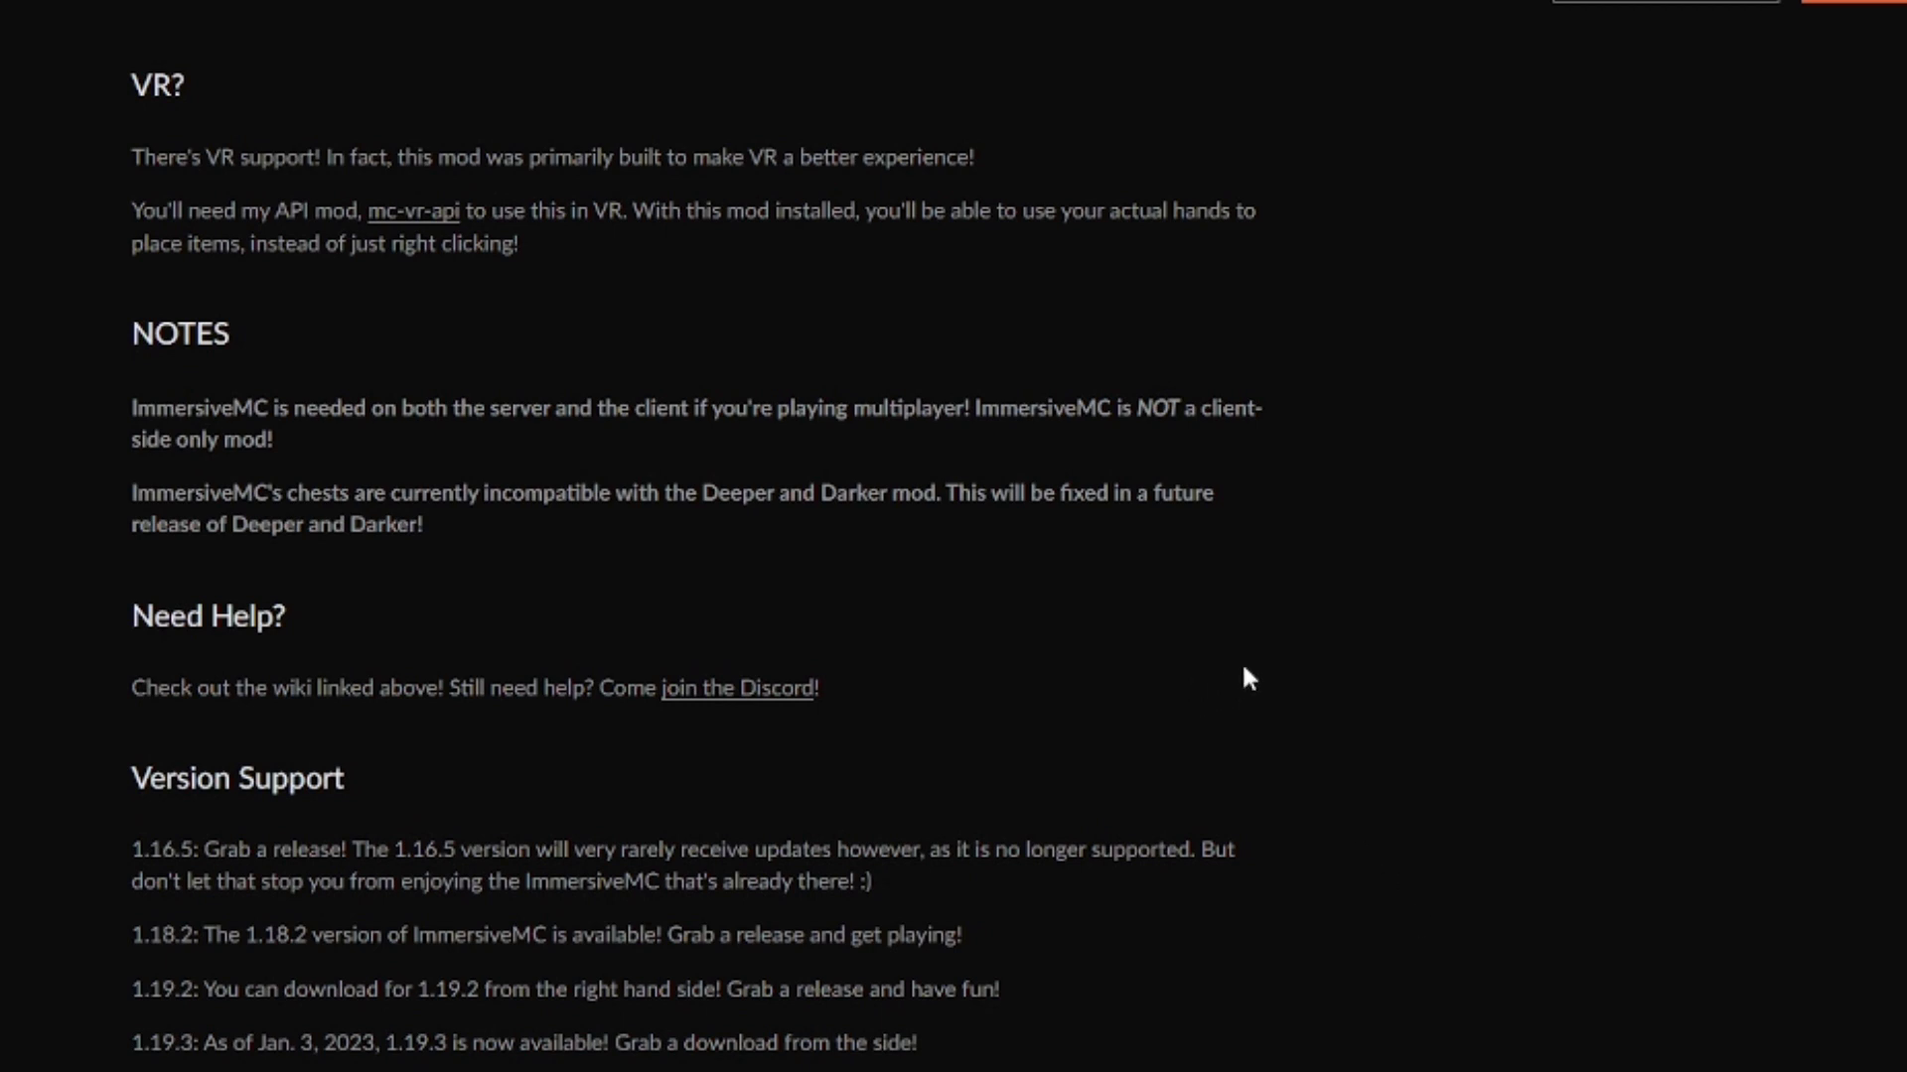
scroll(839, 771, up, 3)
scroll(715, 787, up, 2)
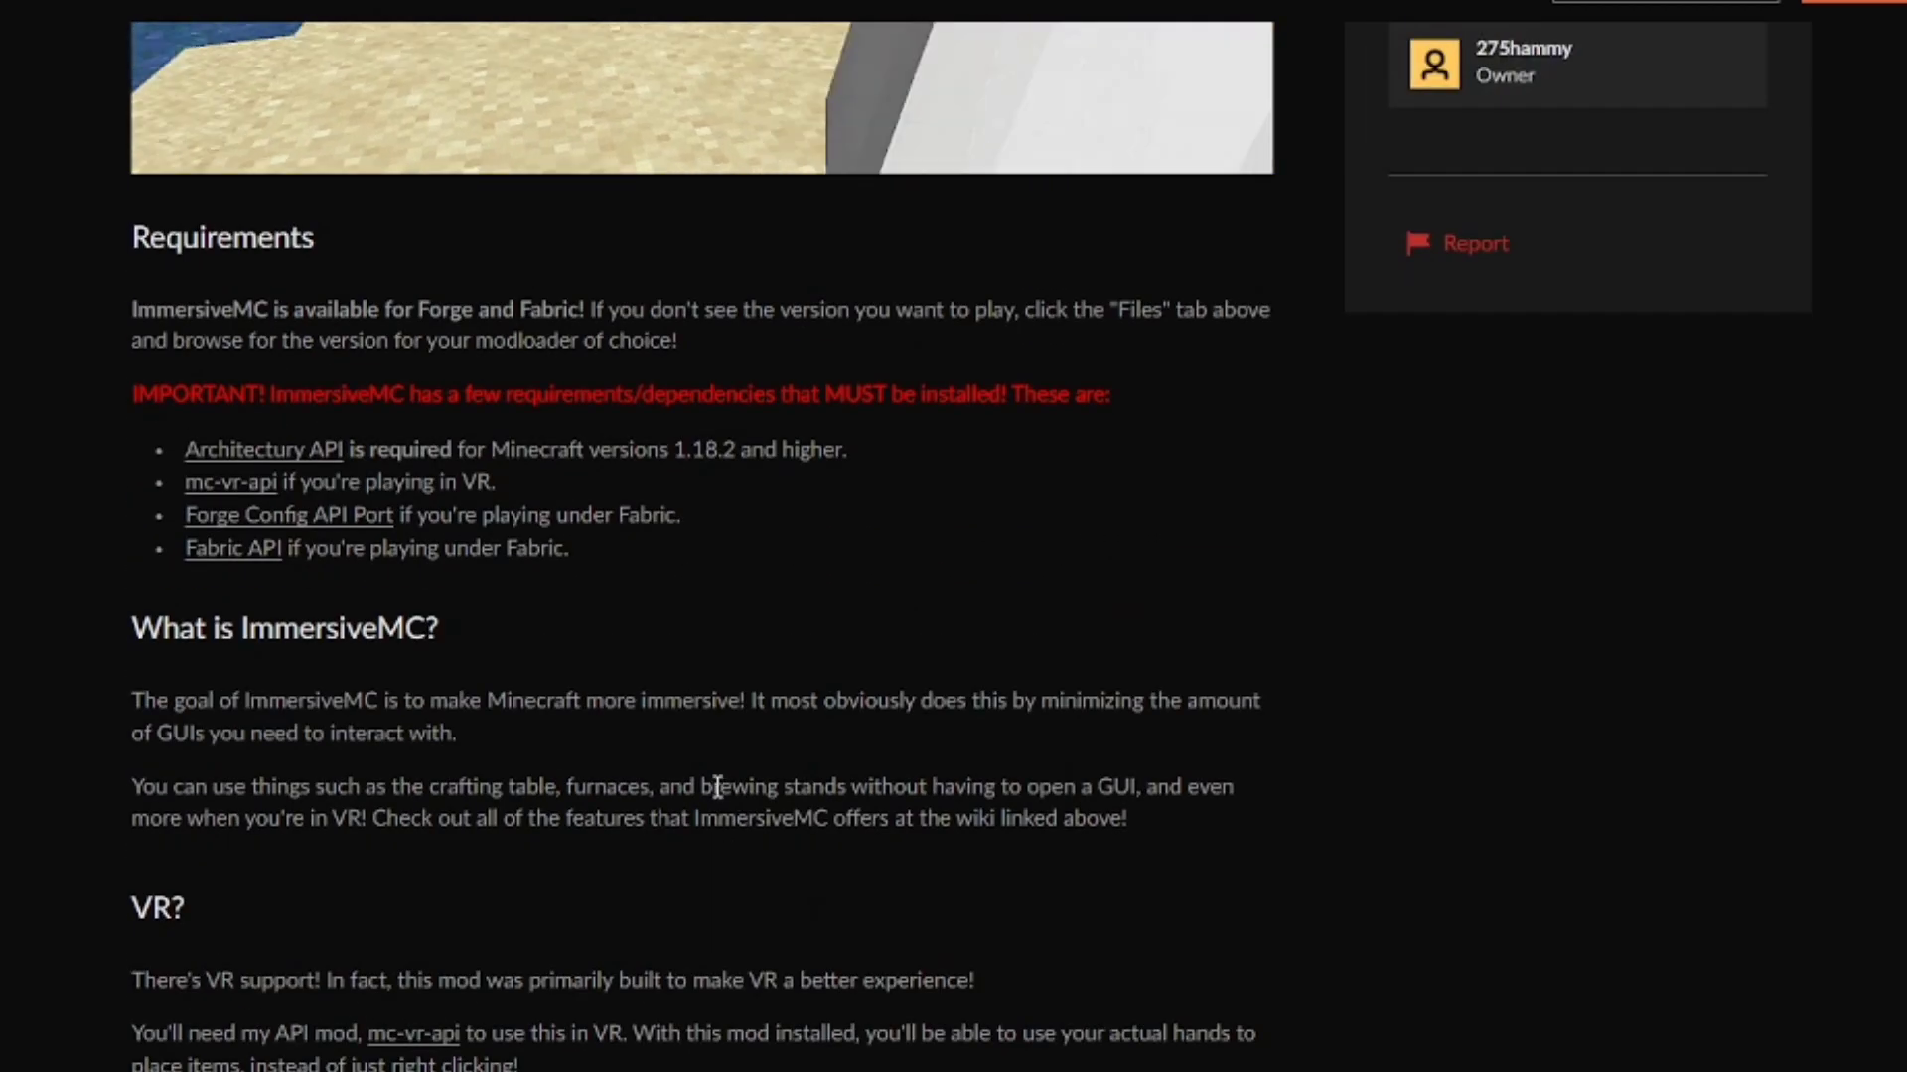
scroll(1354, 775, up, 1)
scroll(1353, 774, up, 2)
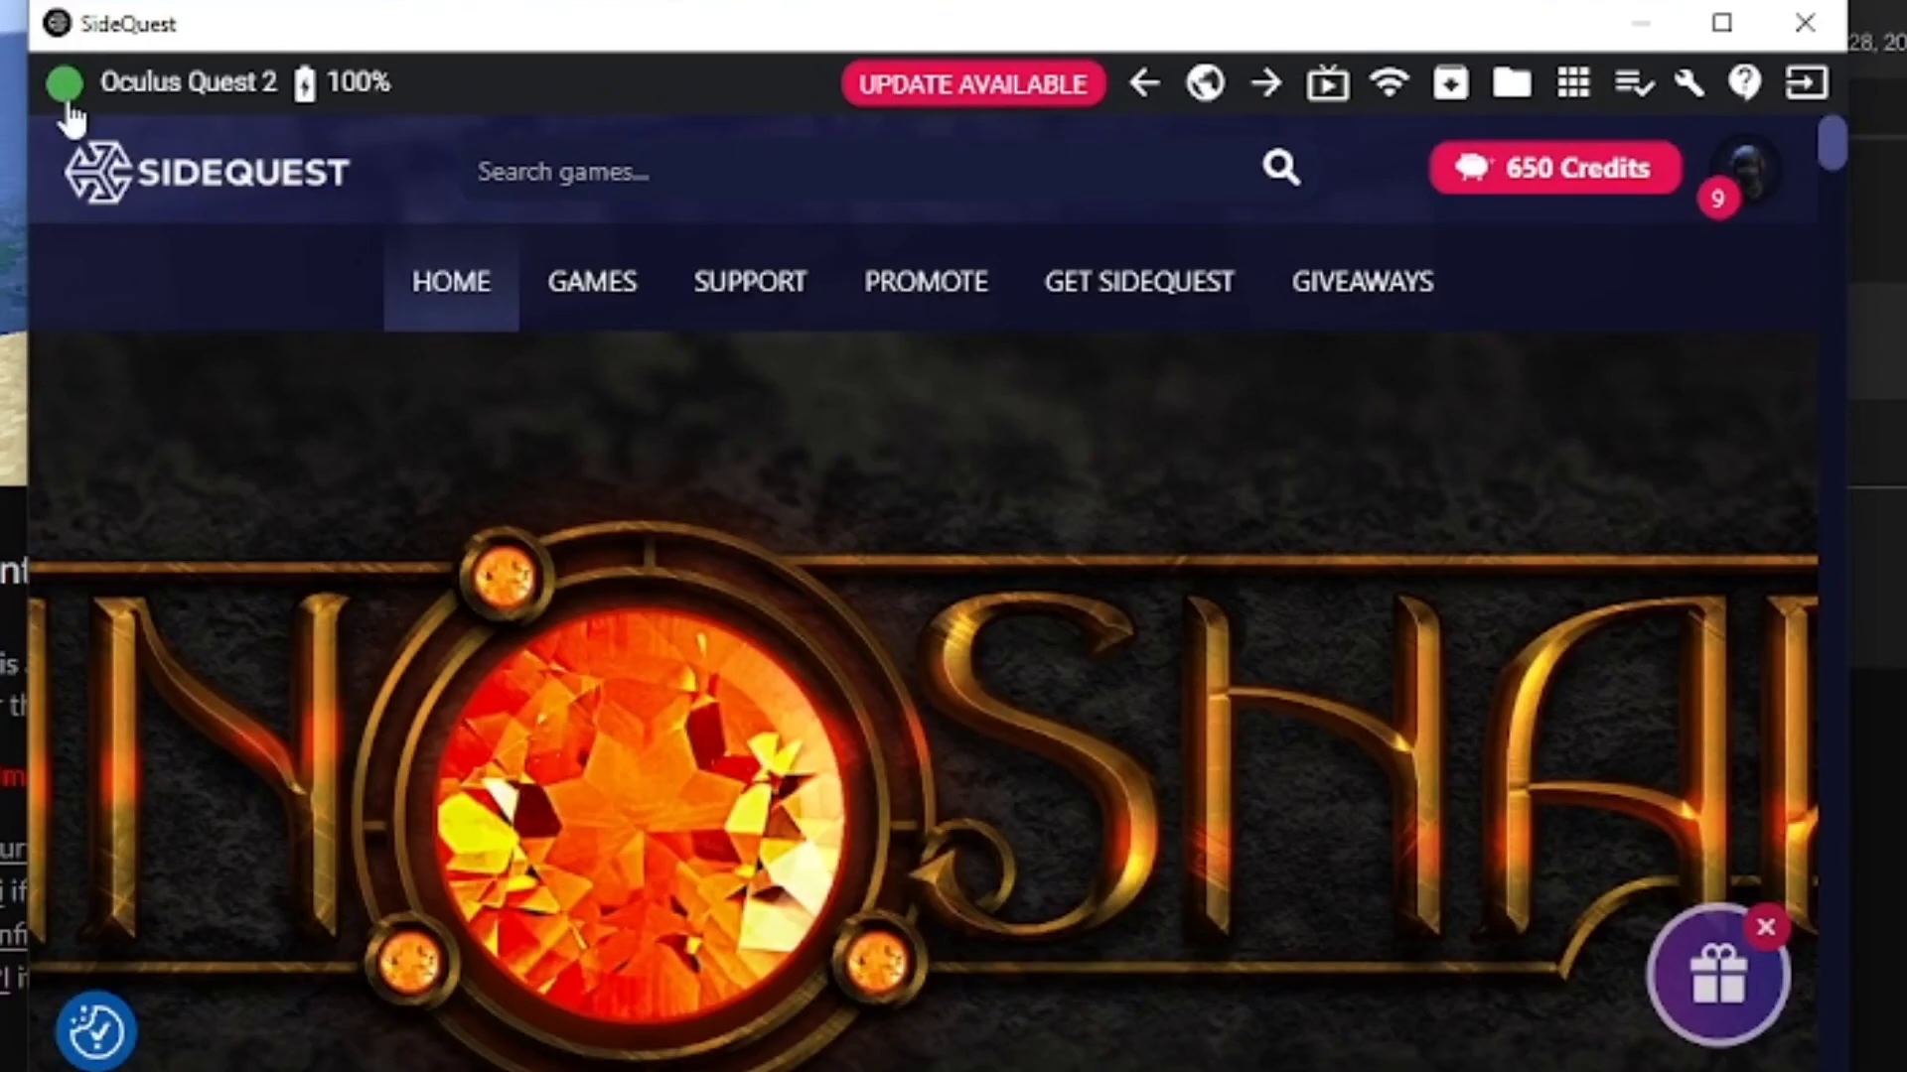
Browse the headset's files through Android > data > com.qcxr.qcxr > files > .minecraft
click(1514, 87)
scroll(264, 671, down, 2)
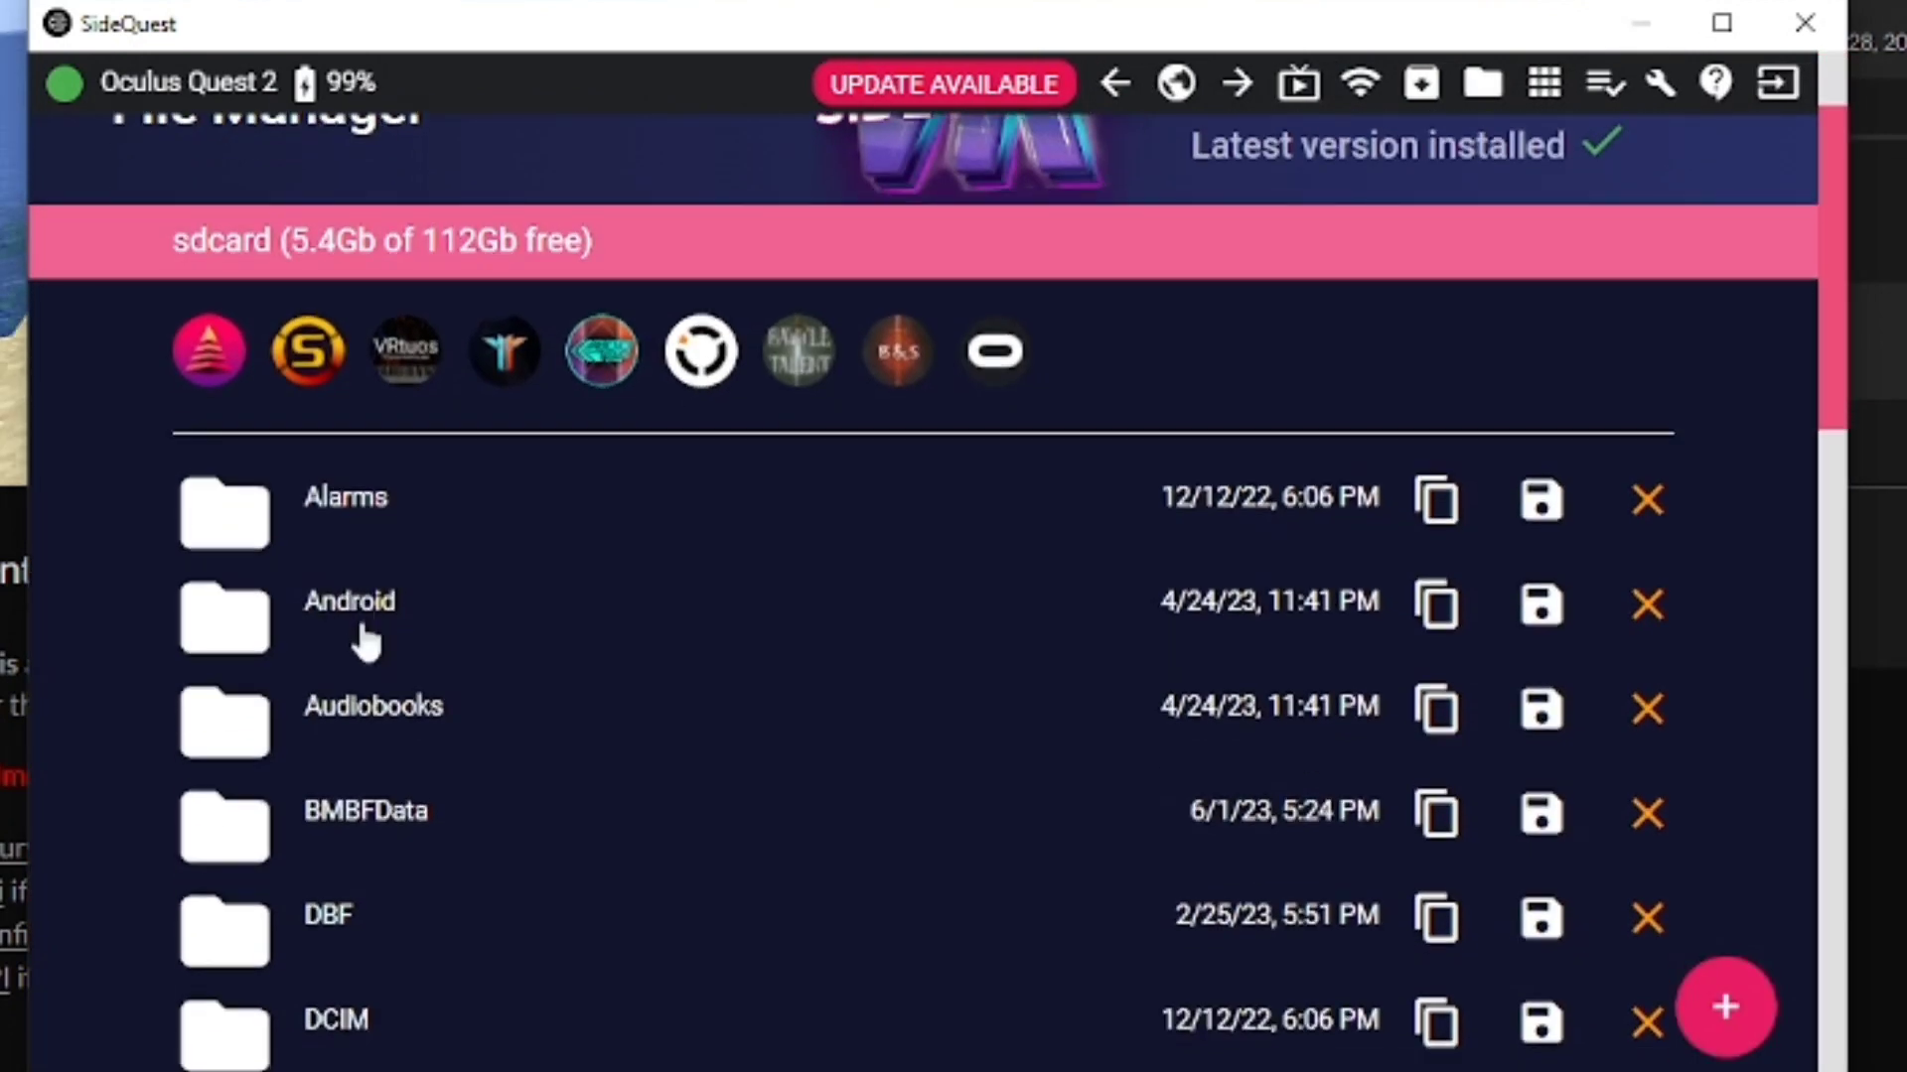
click(359, 610)
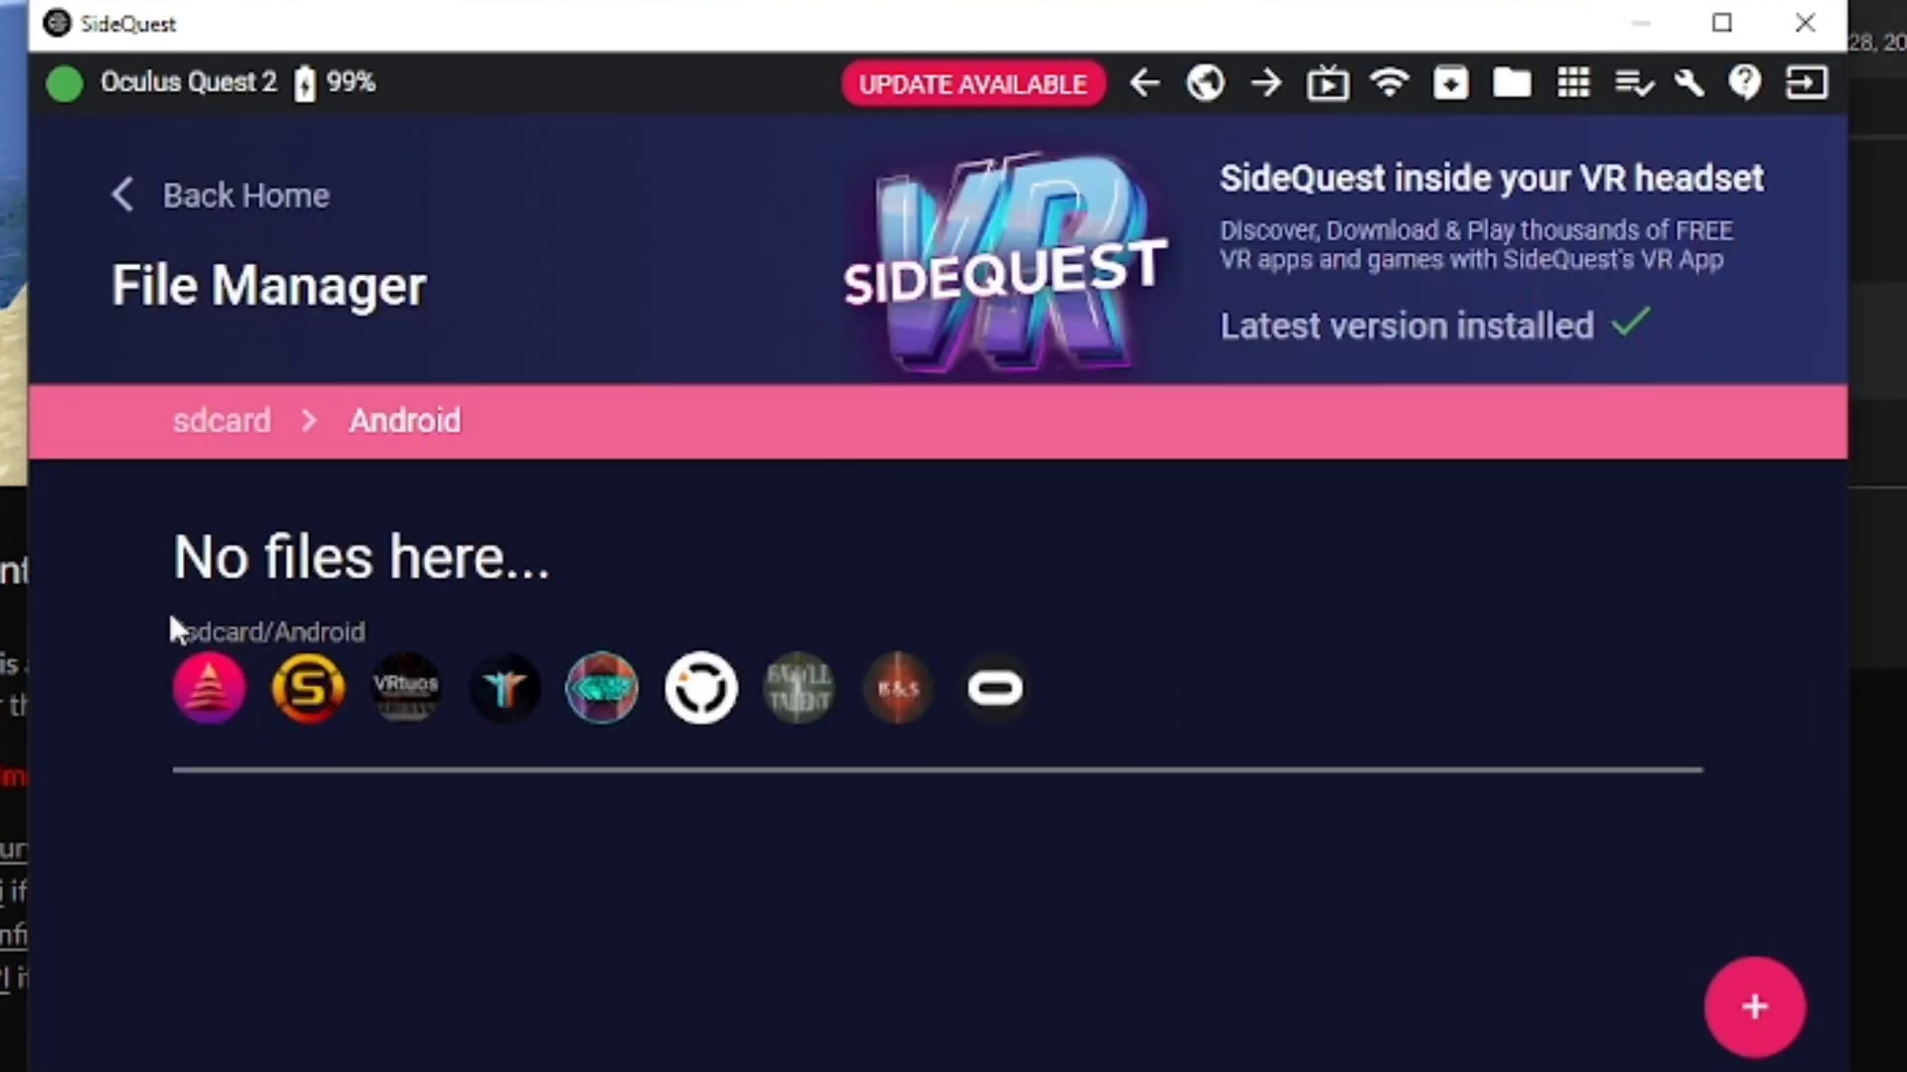
click(328, 677)
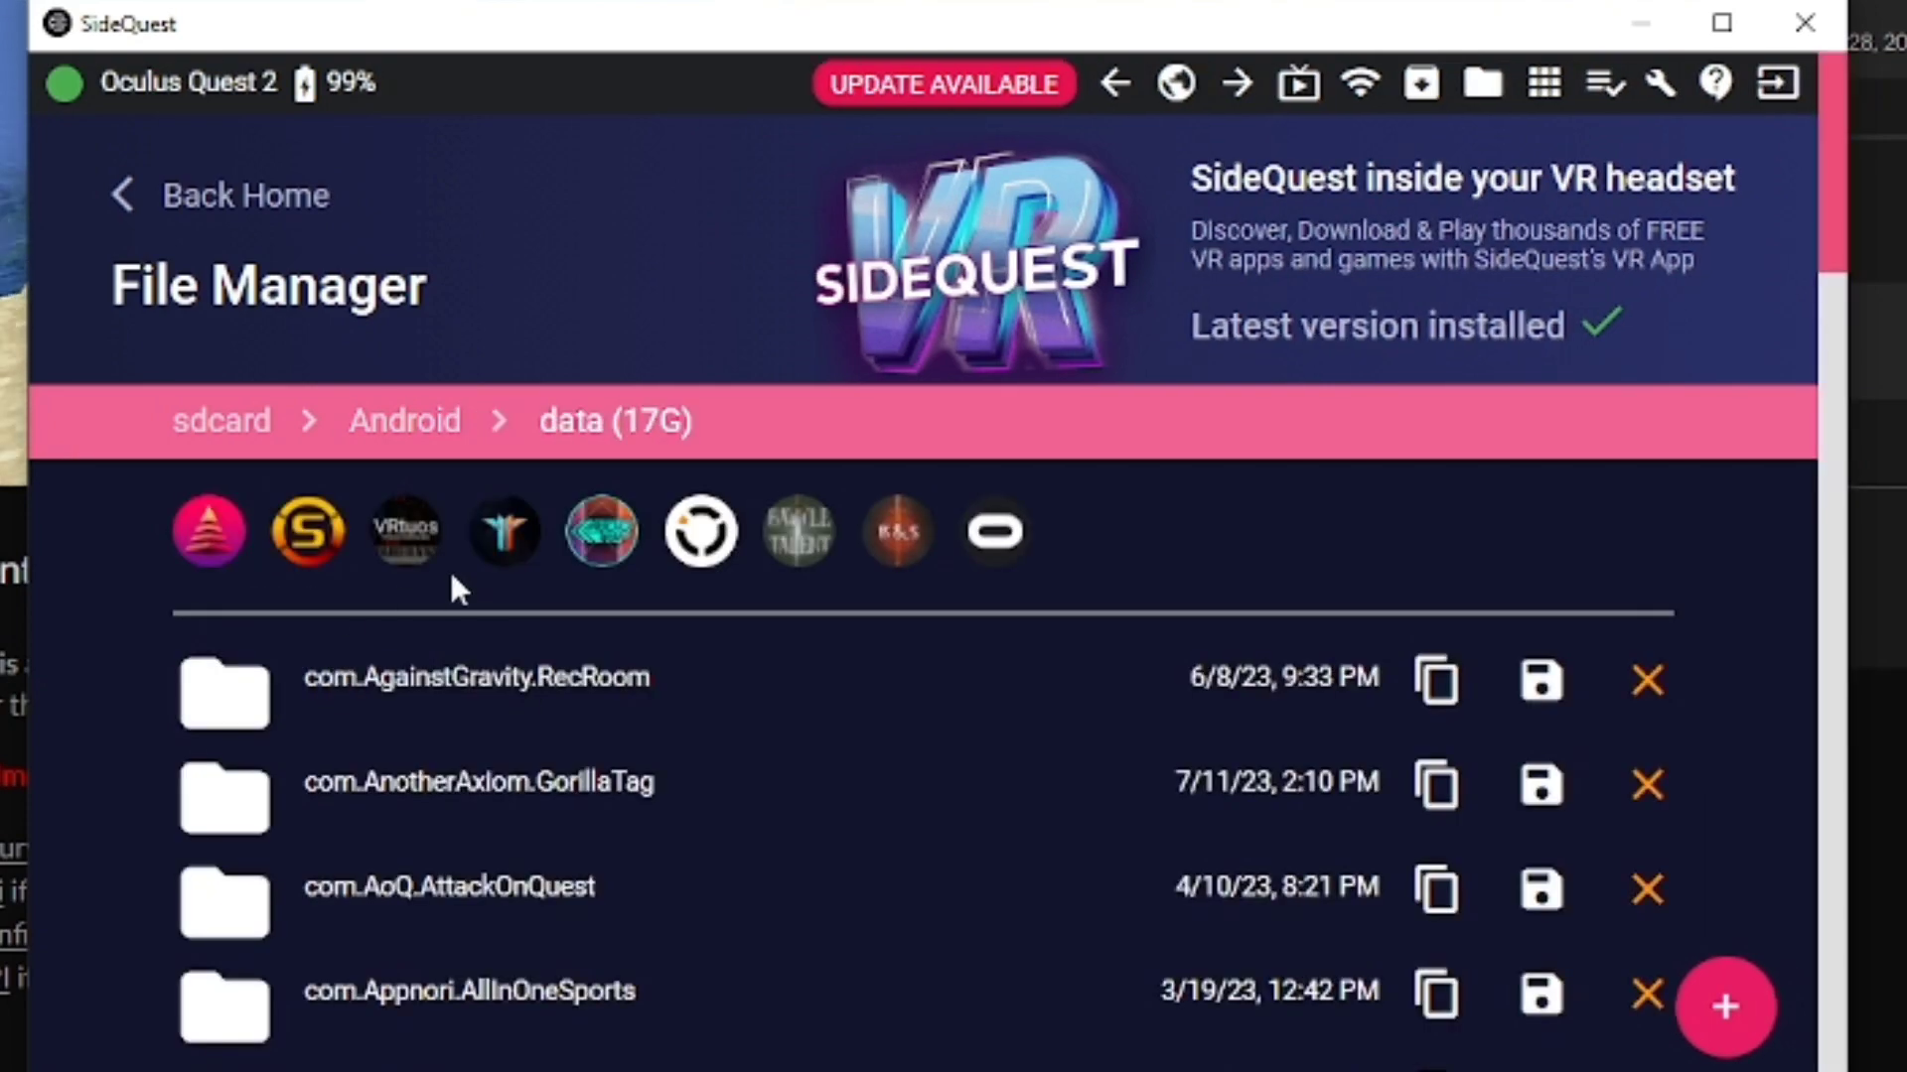
scroll(506, 603, down, 5)
scroll(506, 603, down, 2)
scroll(510, 606, down, 3)
scroll(510, 616, down, 2)
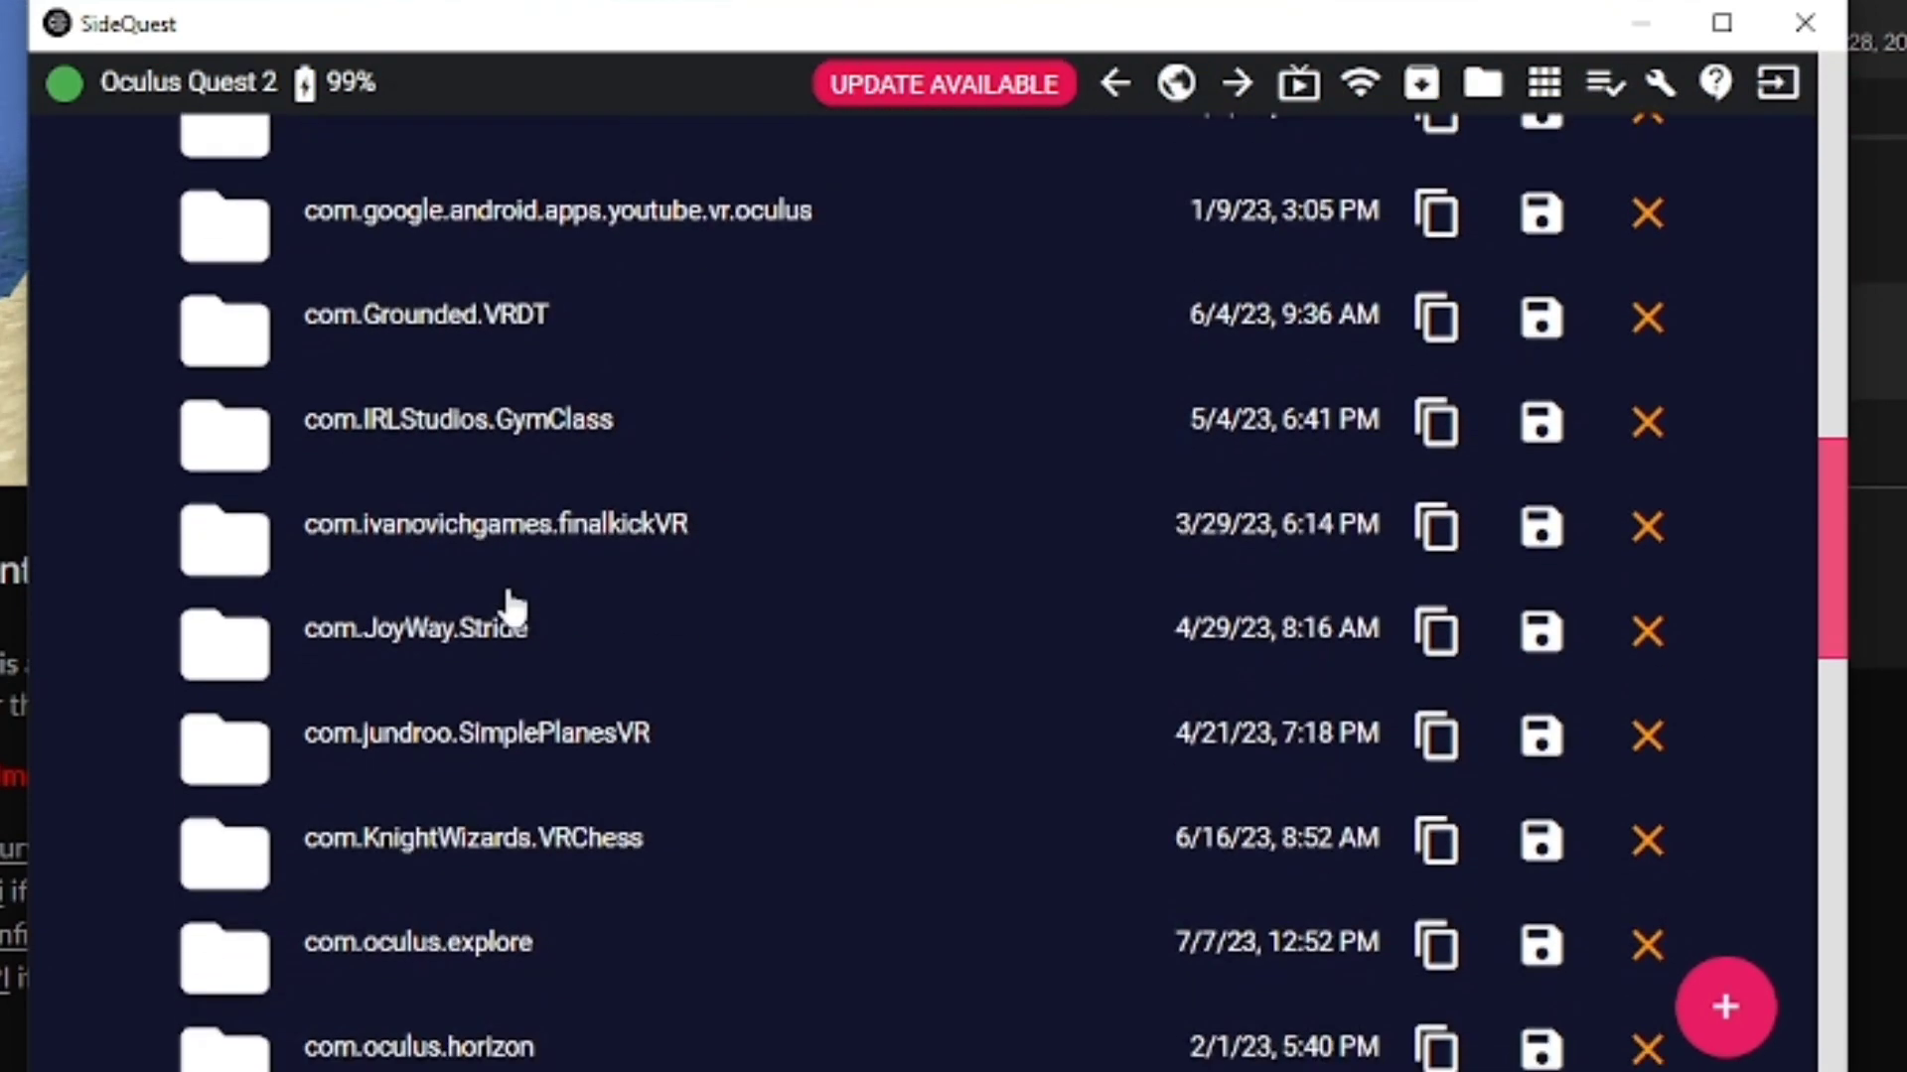
scroll(511, 617, down, 2)
scroll(497, 625, down, 3)
scroll(498, 626, down, 1)
scroll(498, 626, down, 1)
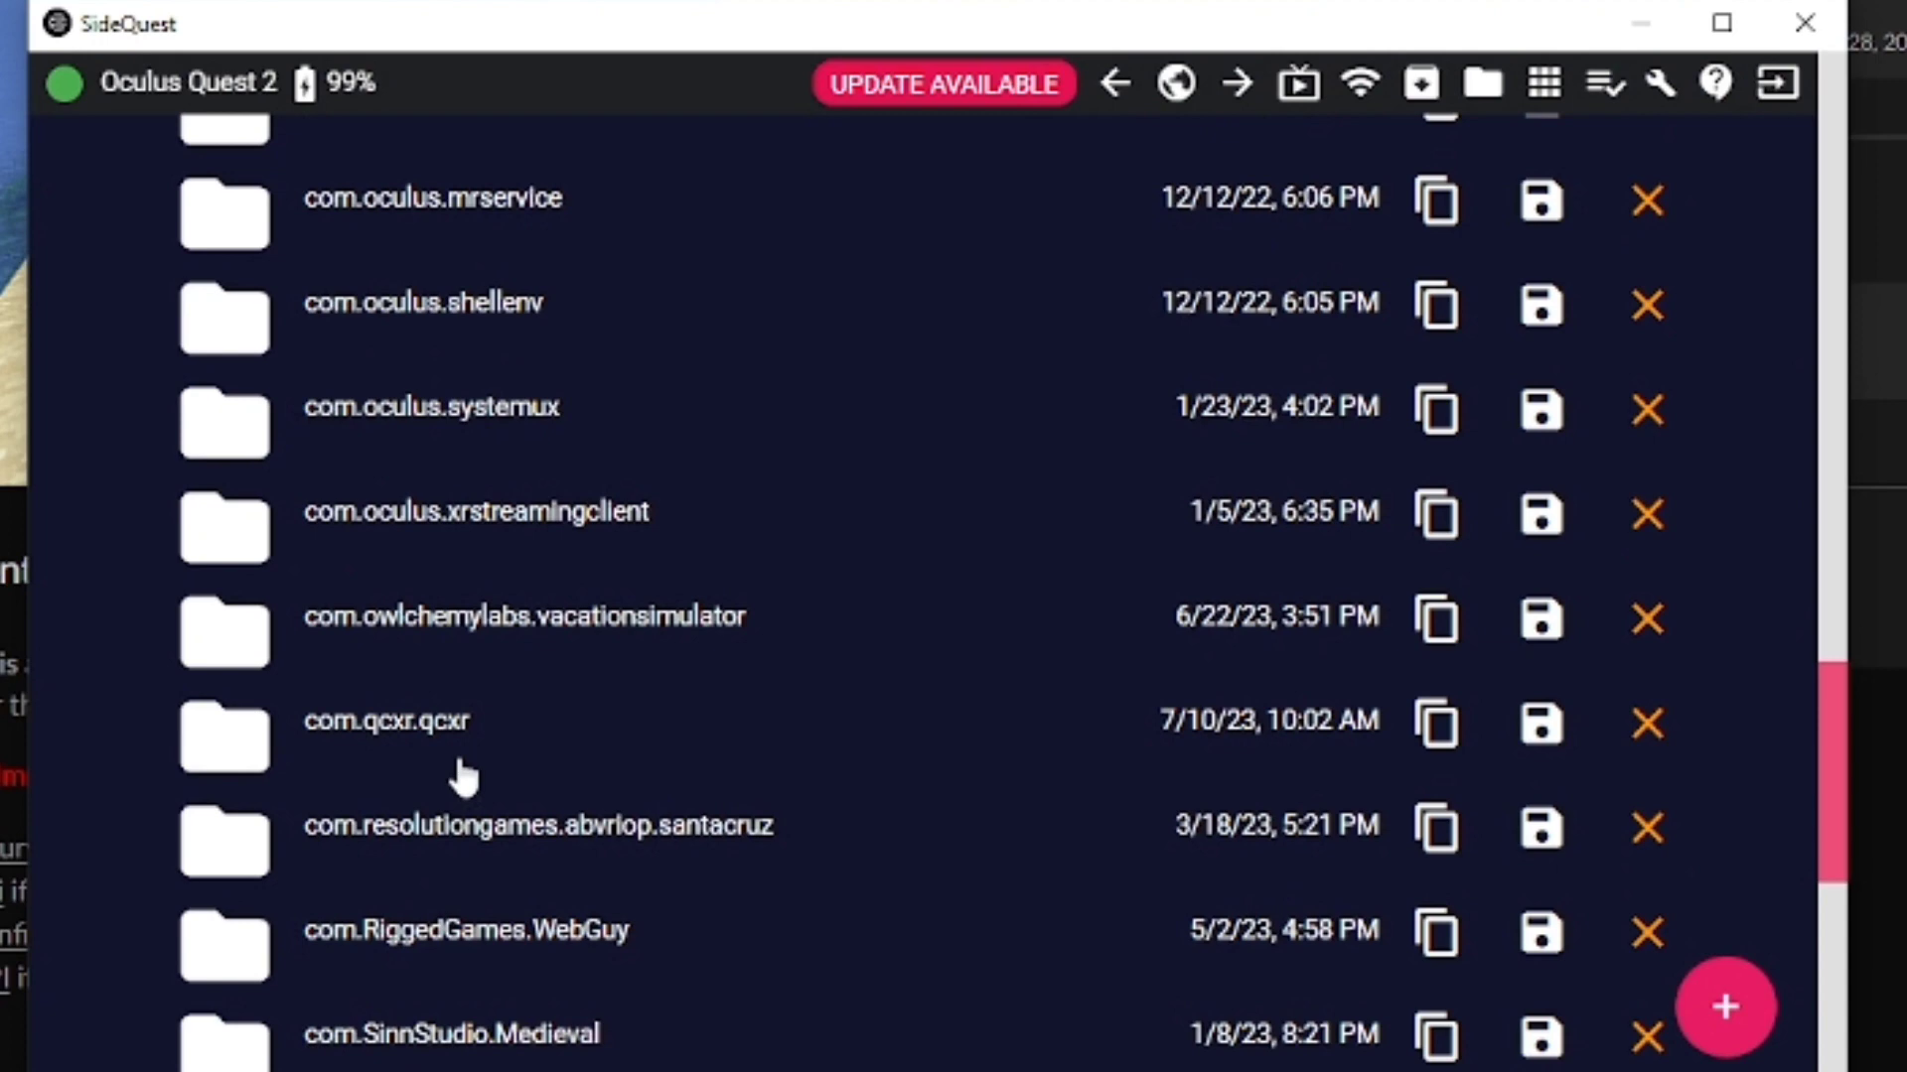
click(541, 728)
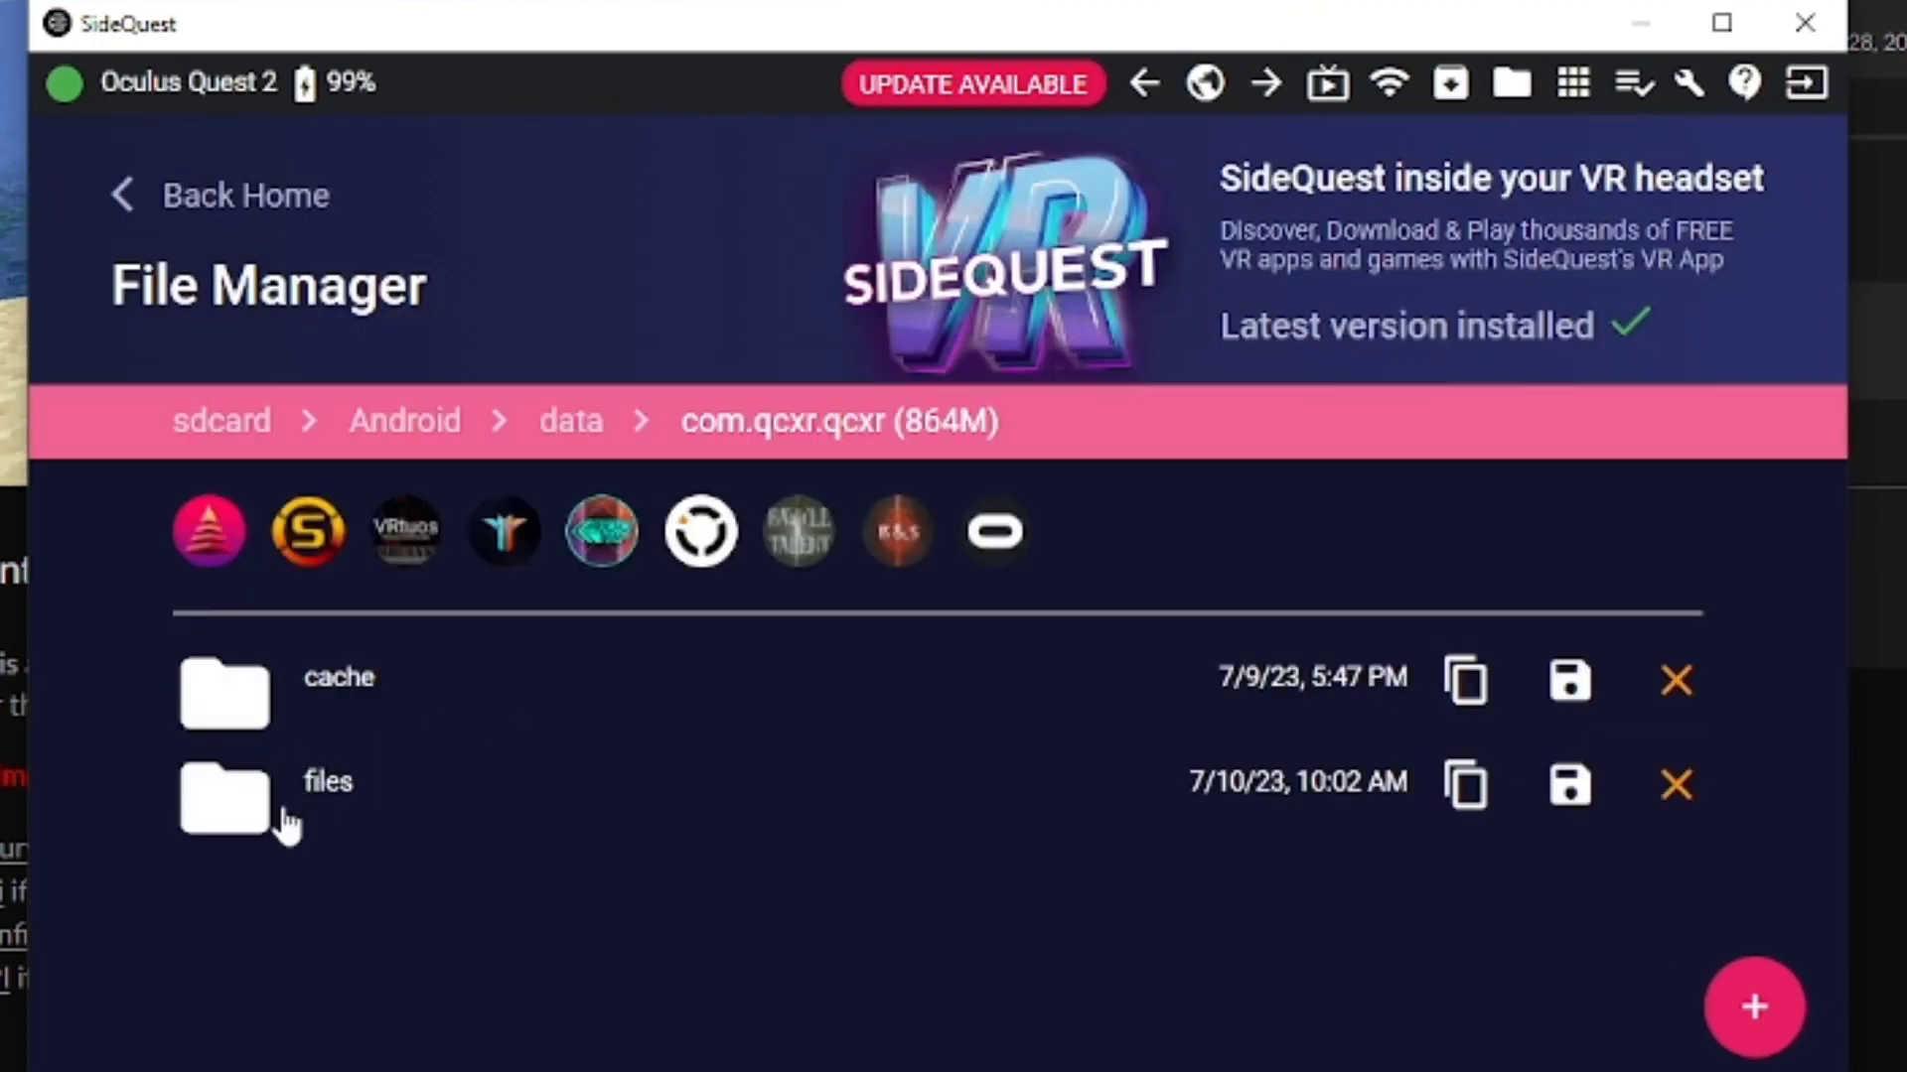
double_click(324, 785)
click(342, 693)
scroll(342, 702, down, 2)
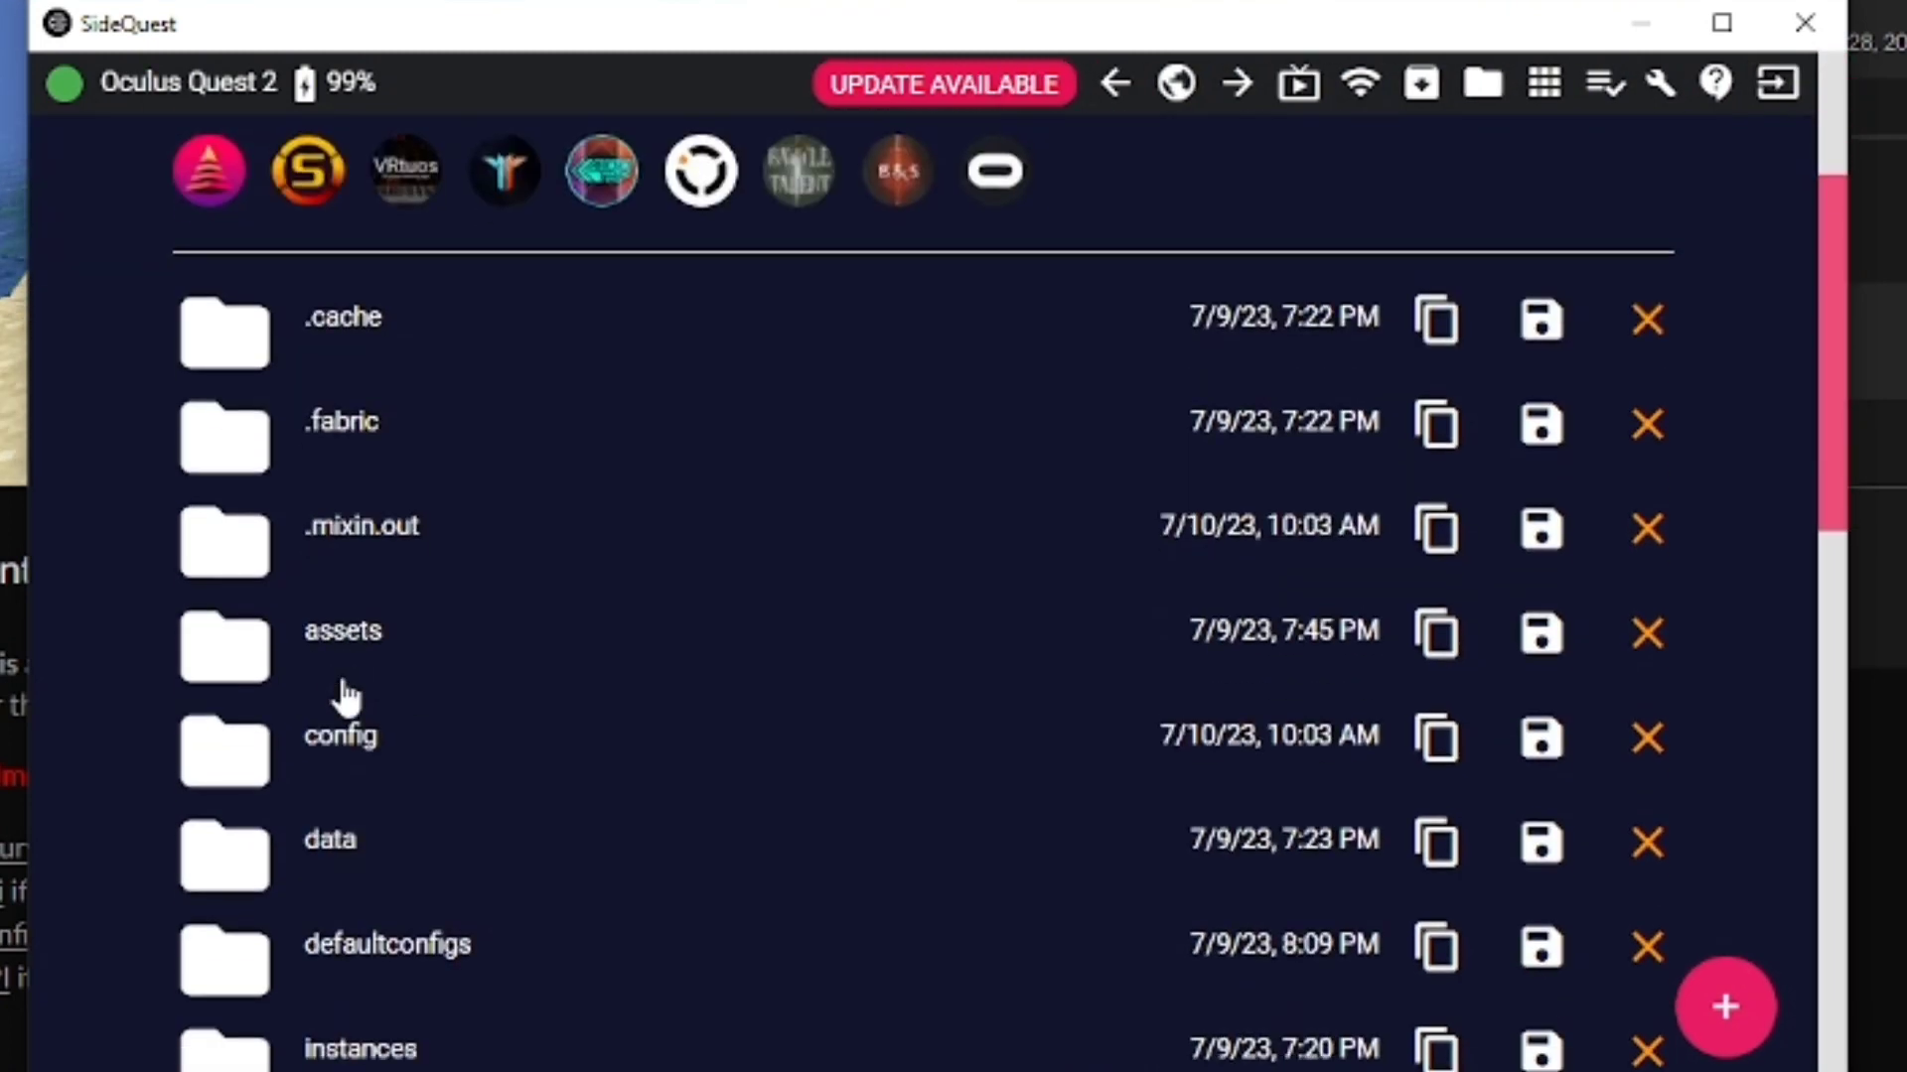
scroll(370, 731, down, 2)
scroll(444, 766, down, 1)
Open mods > 1.19.4 to check the ImmersiveMC, Architectury, ForgeConfigAPIPort and vrapi jars
click(351, 832)
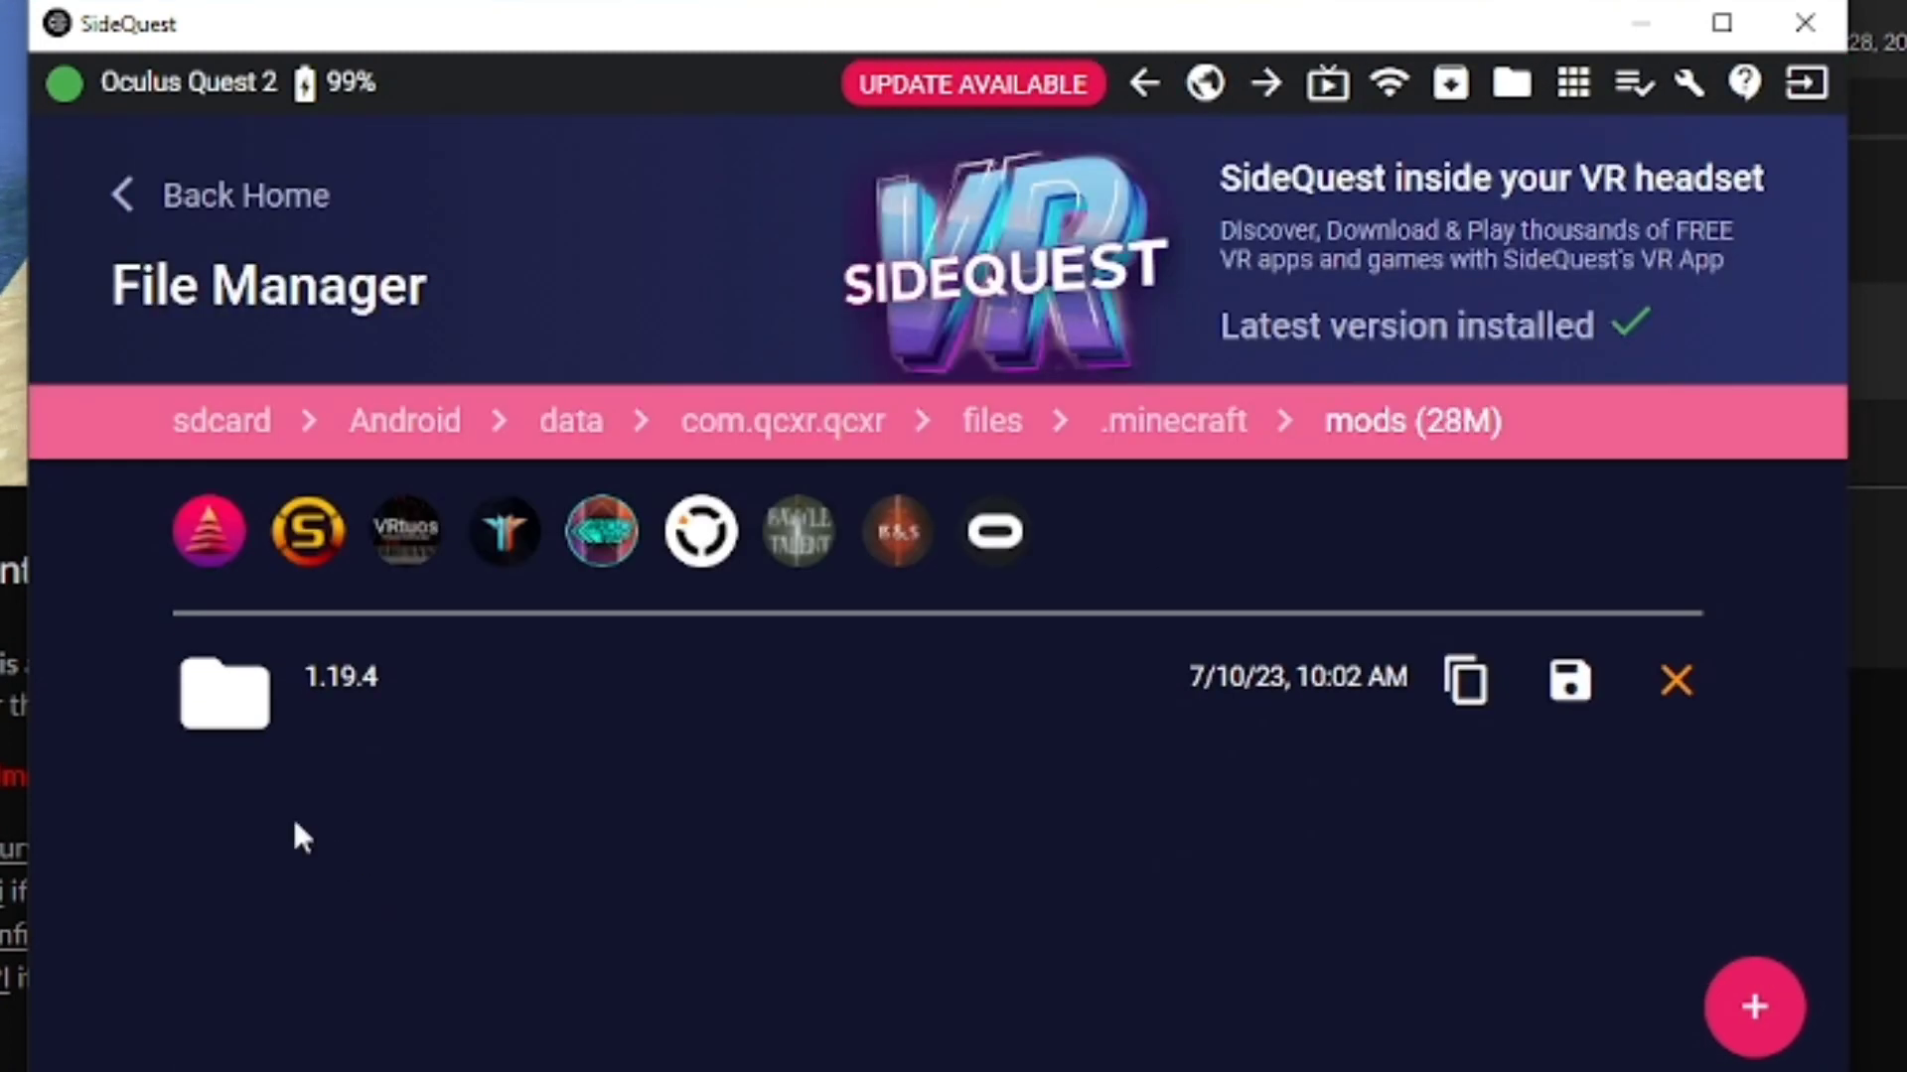
click(339, 678)
scroll(669, 824, down, 3)
scroll(908, 835, down, 5)
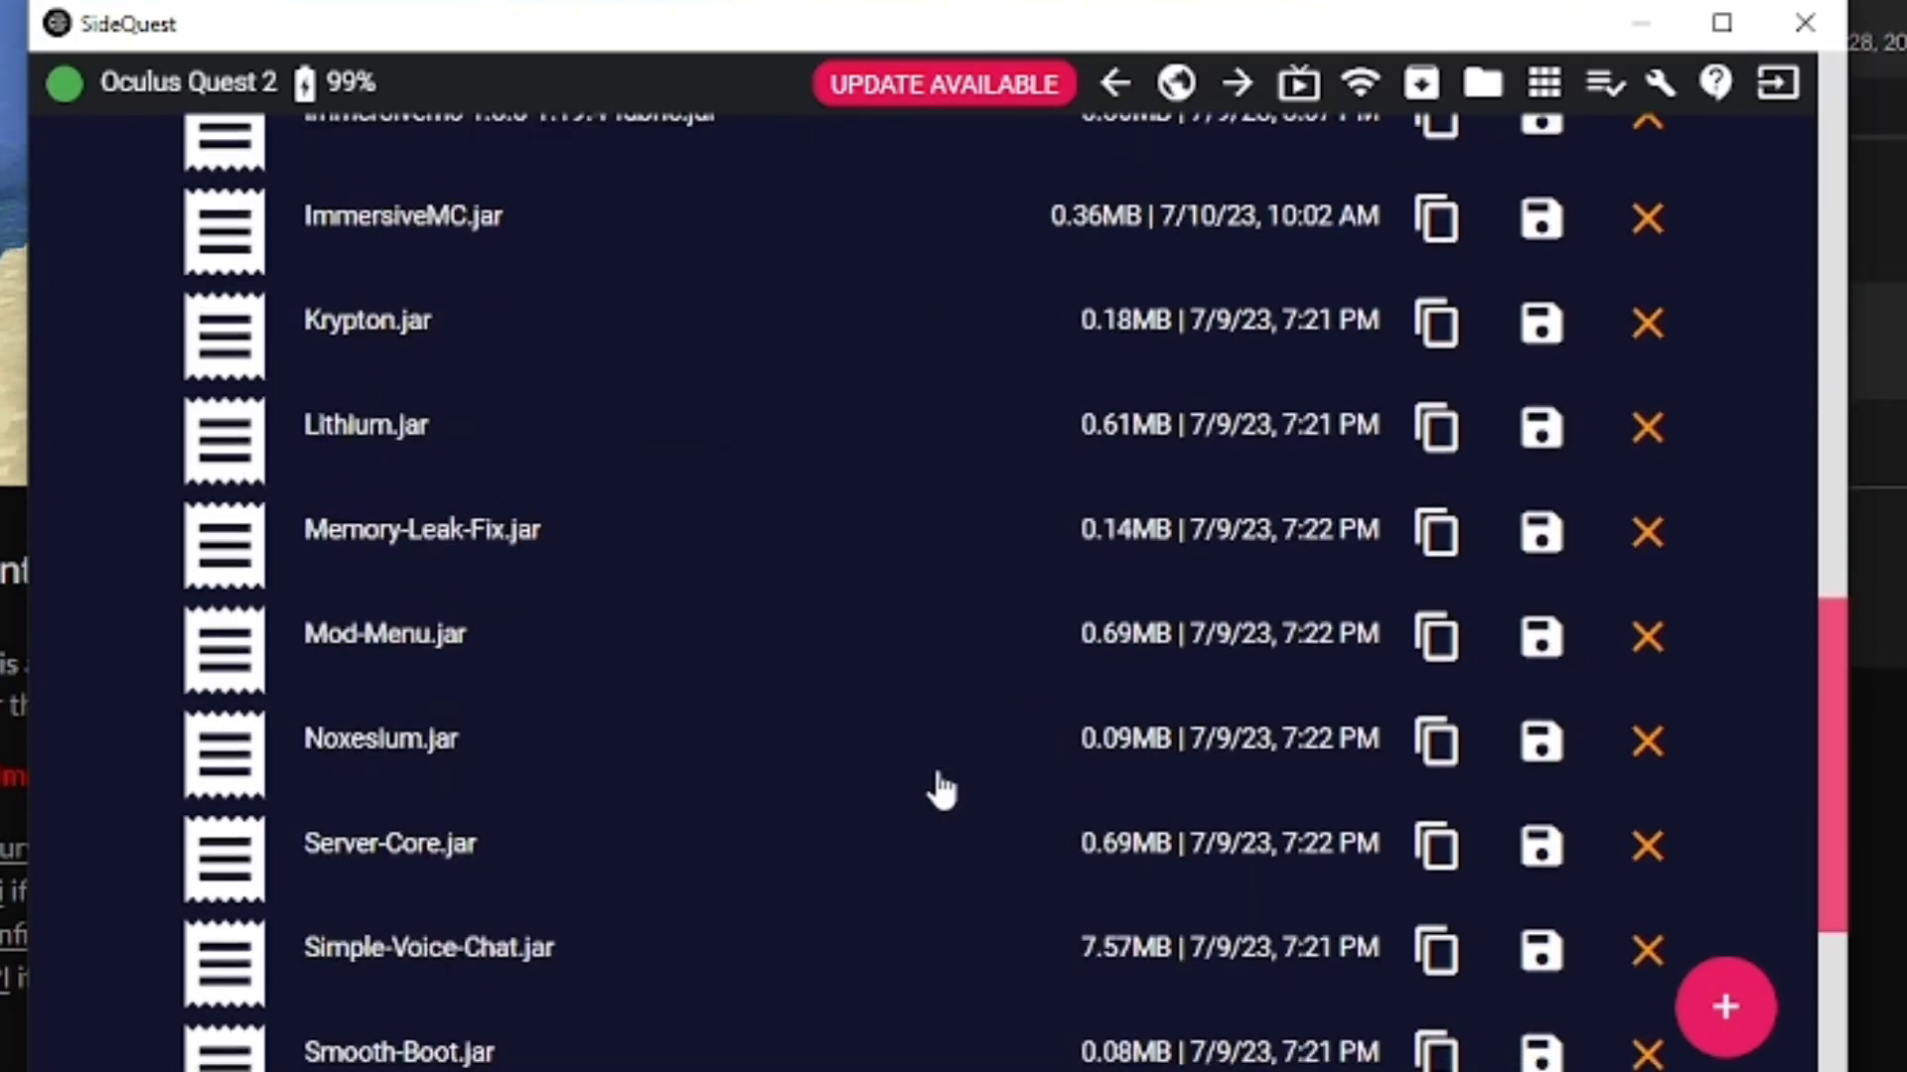
scroll(941, 791, down, 3)
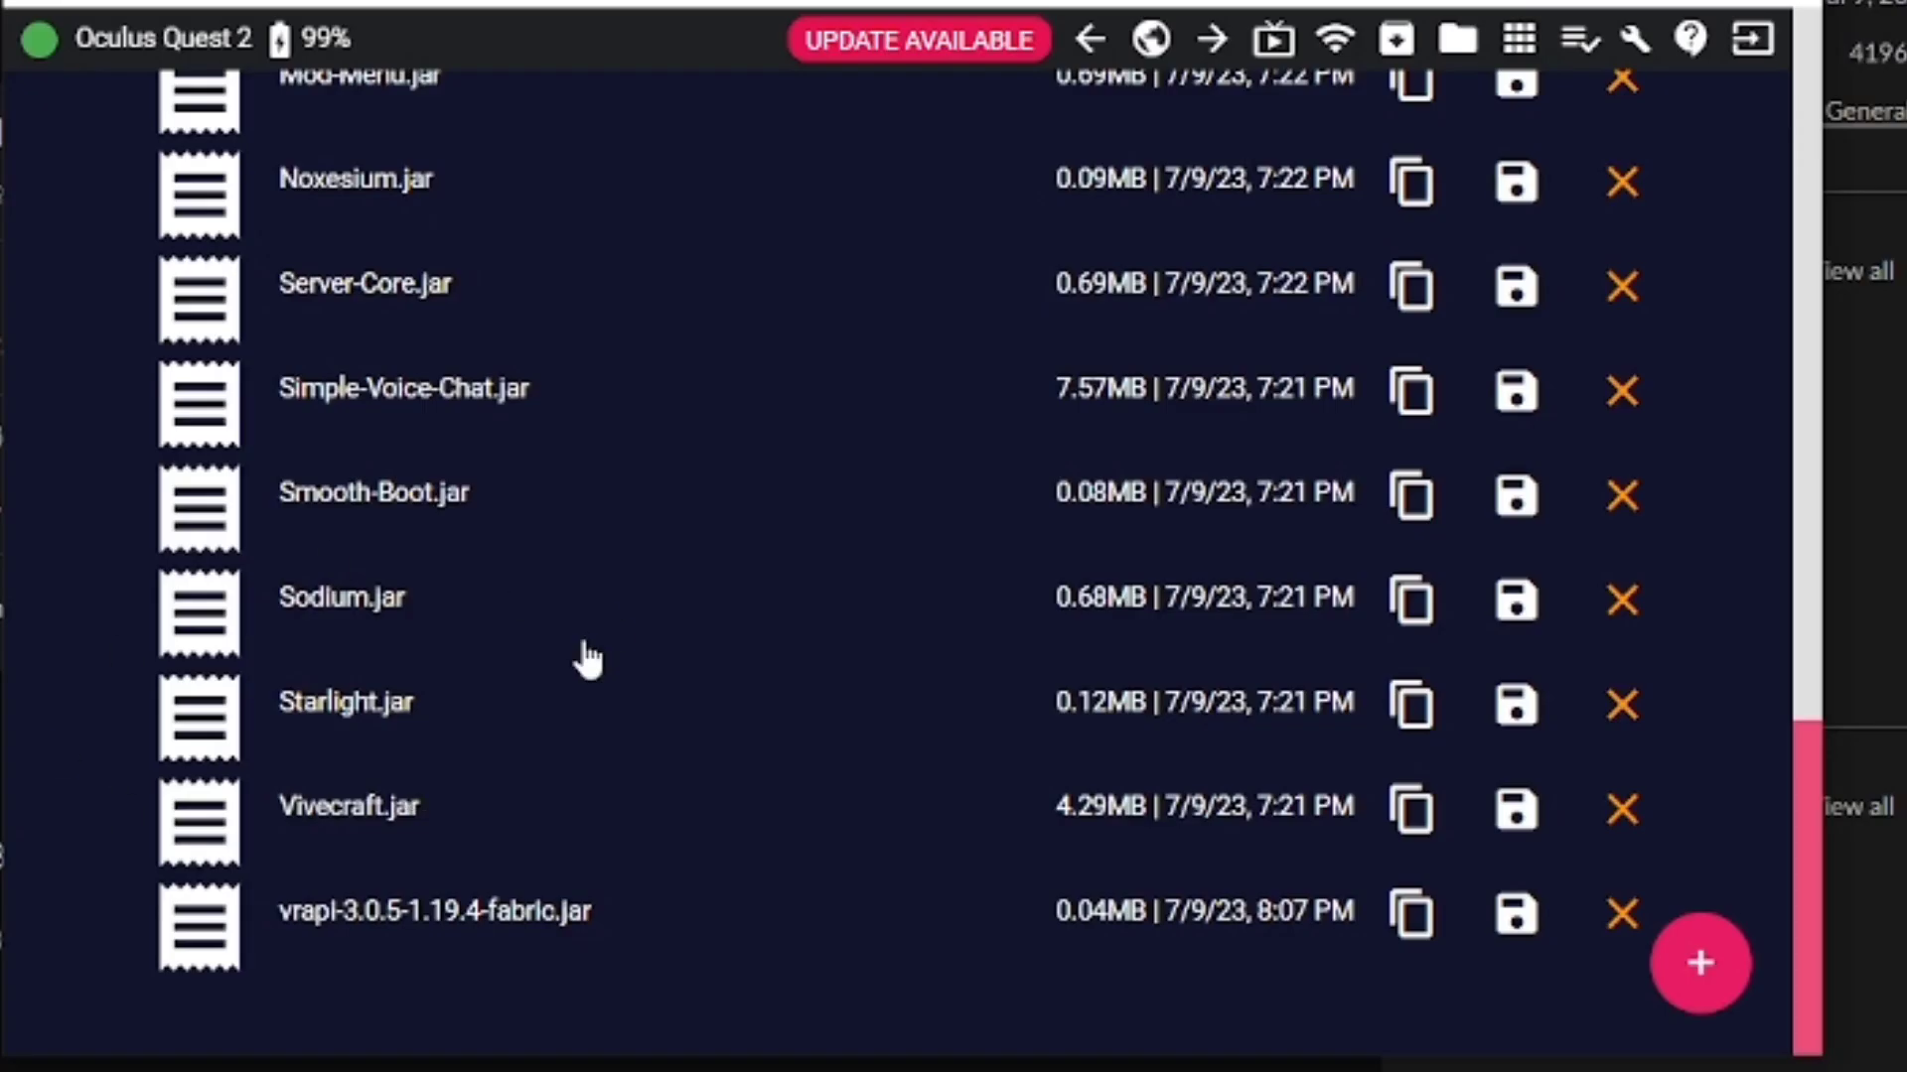
scroll(340, 746, up, 5)
scroll(695, 596, up, 2)
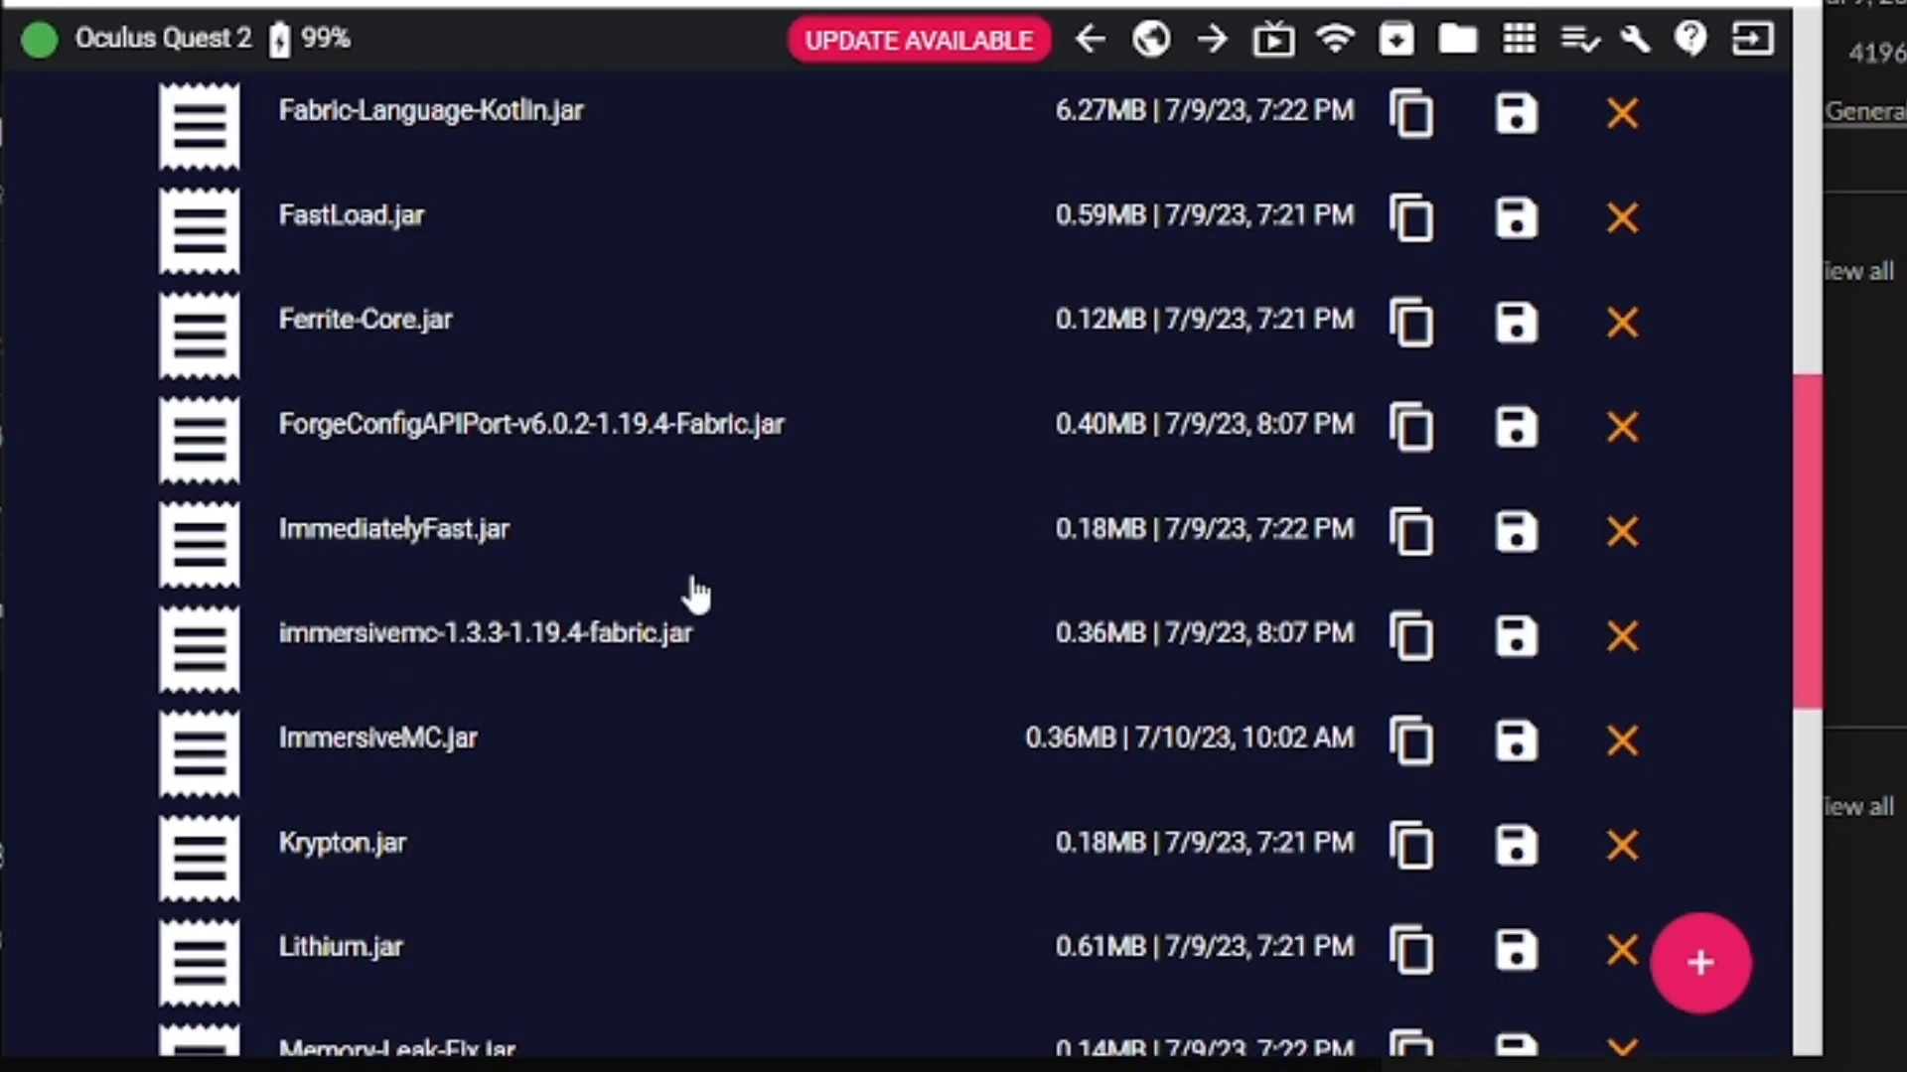
scroll(694, 593, up, 5)
scroll(695, 593, up, 3)
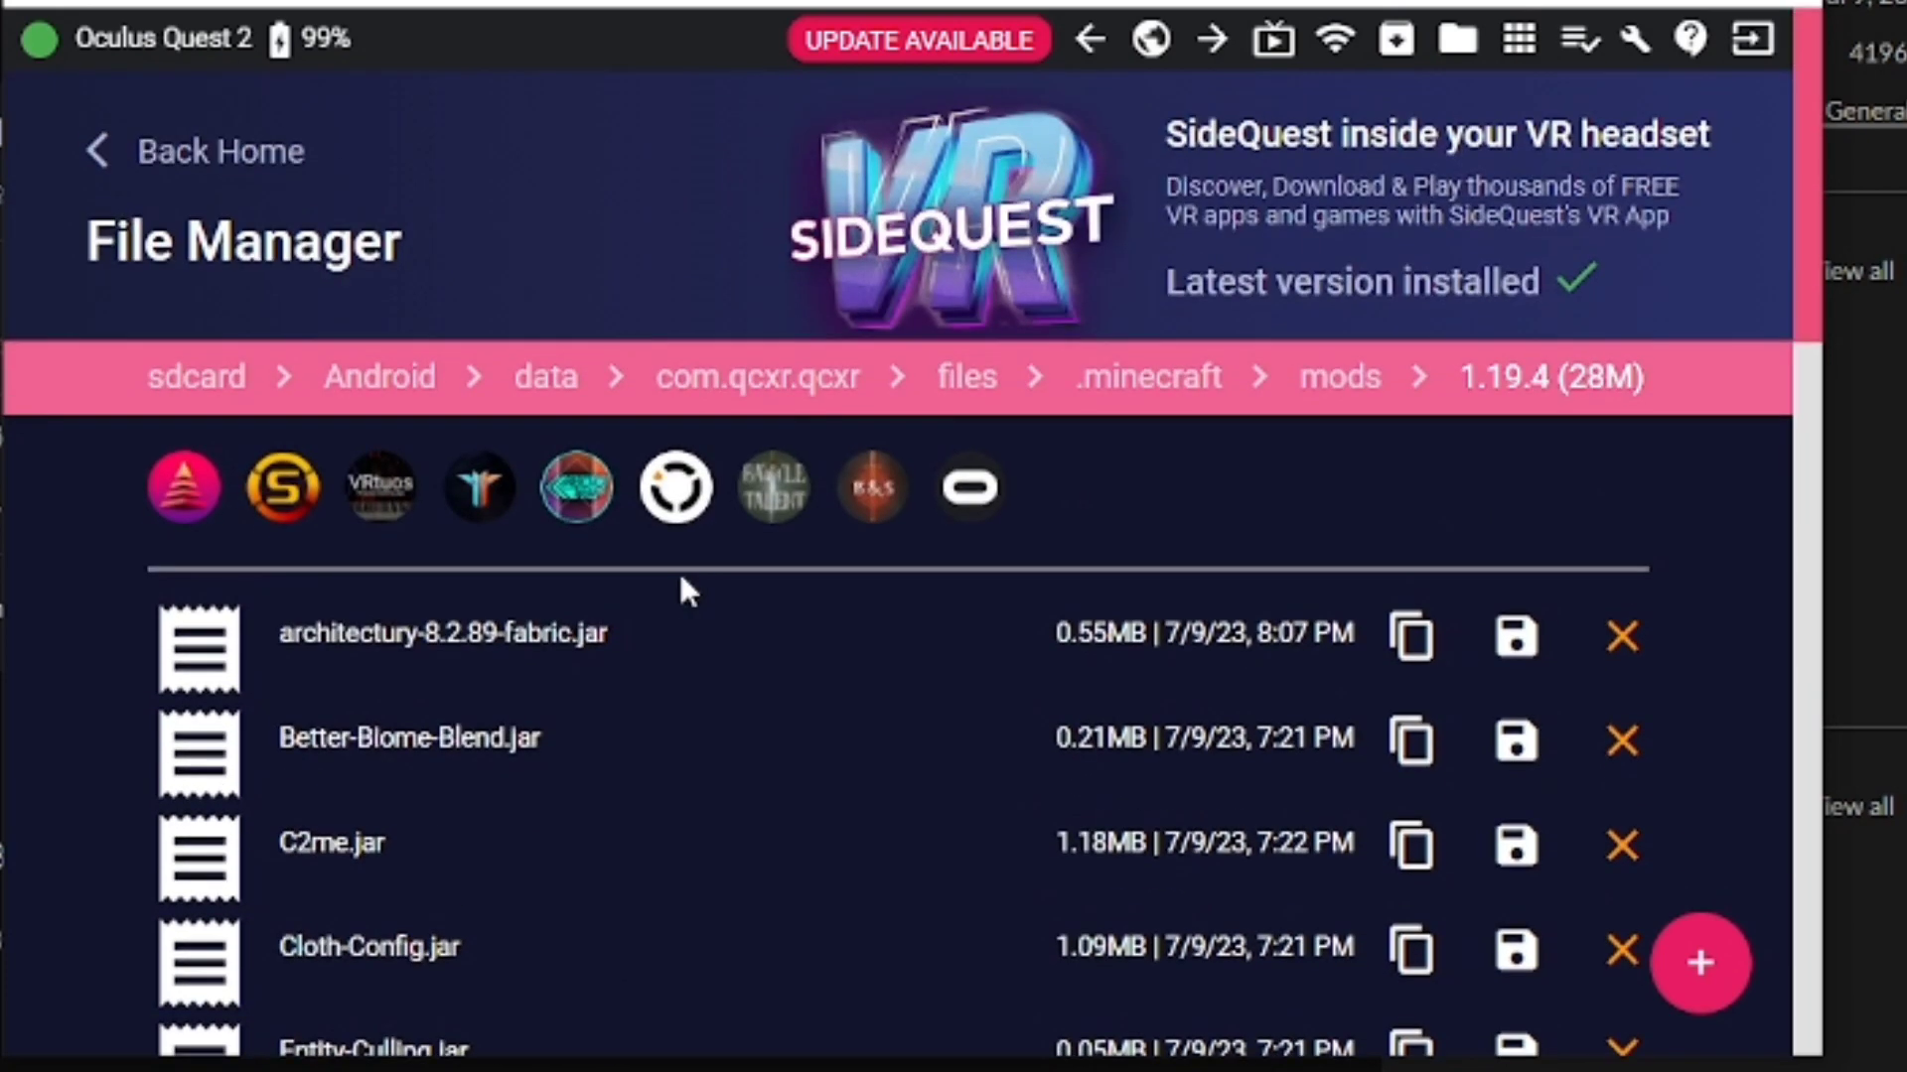